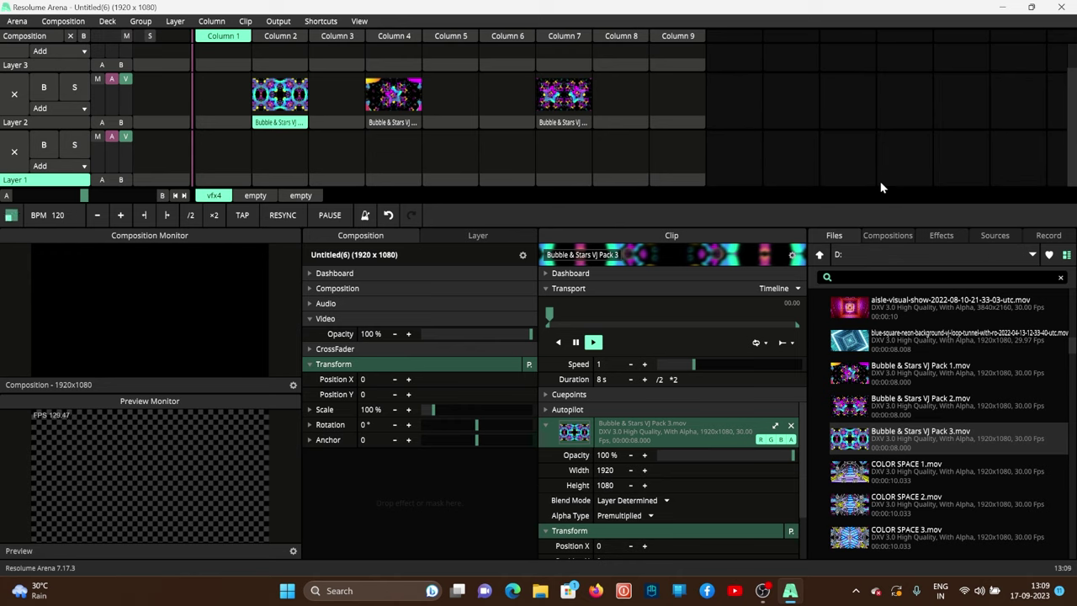
- Show the Effects list in the right-hand browser panel
{"action": "left_click", "coordinate": [945, 238]}
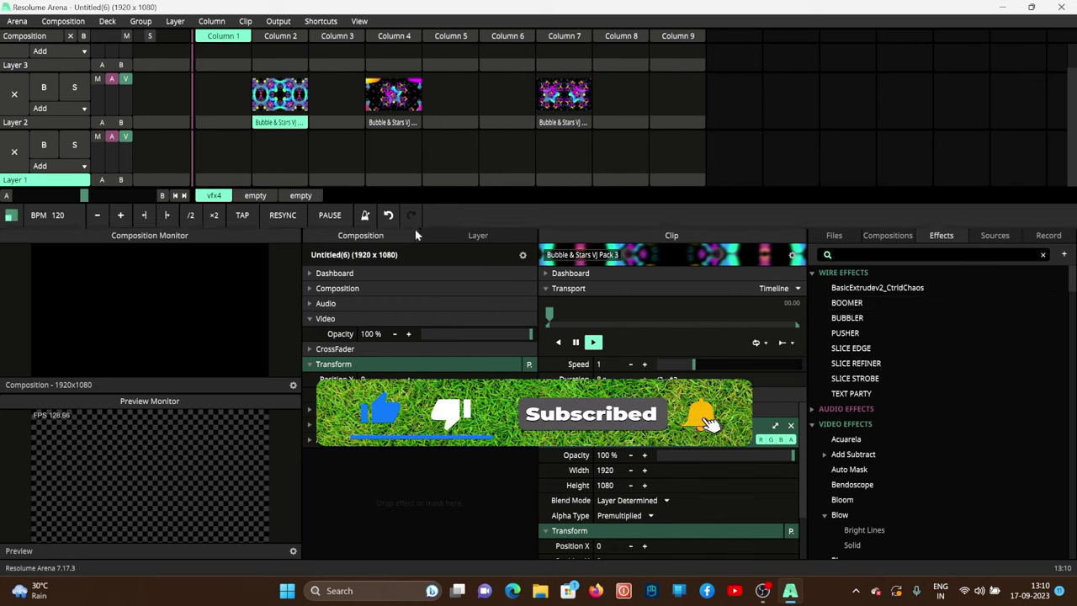
- Show the Record settings, copy the Column 2 clip into Column 1, and view recording sources
{"action": "left_click", "coordinate": [1048, 236]}
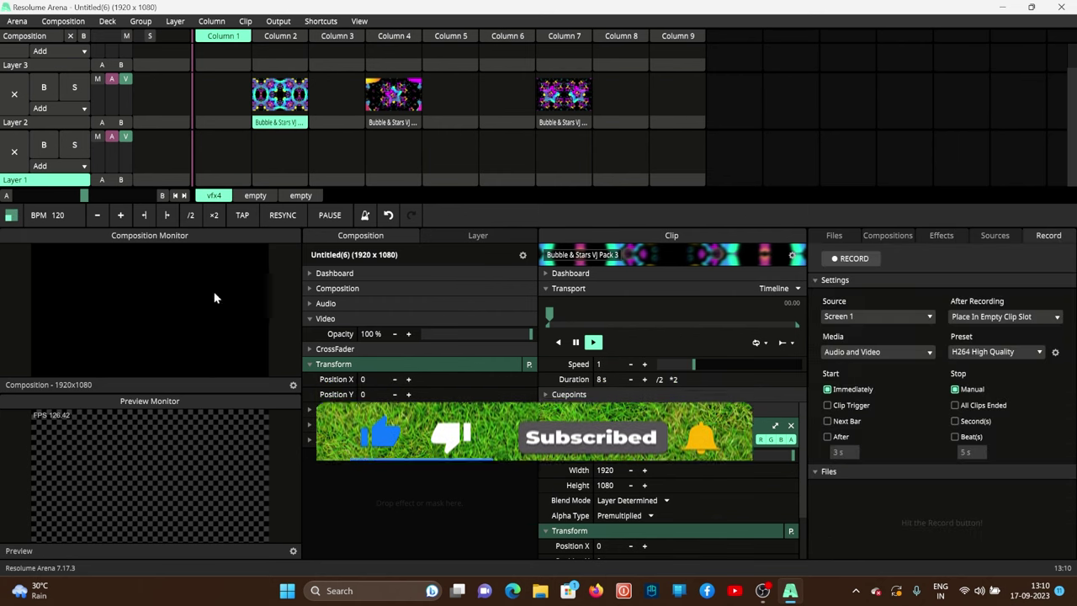
{"action": "left_click_drag", "start_coordinate": [280, 94], "coordinate": [162, 94]}
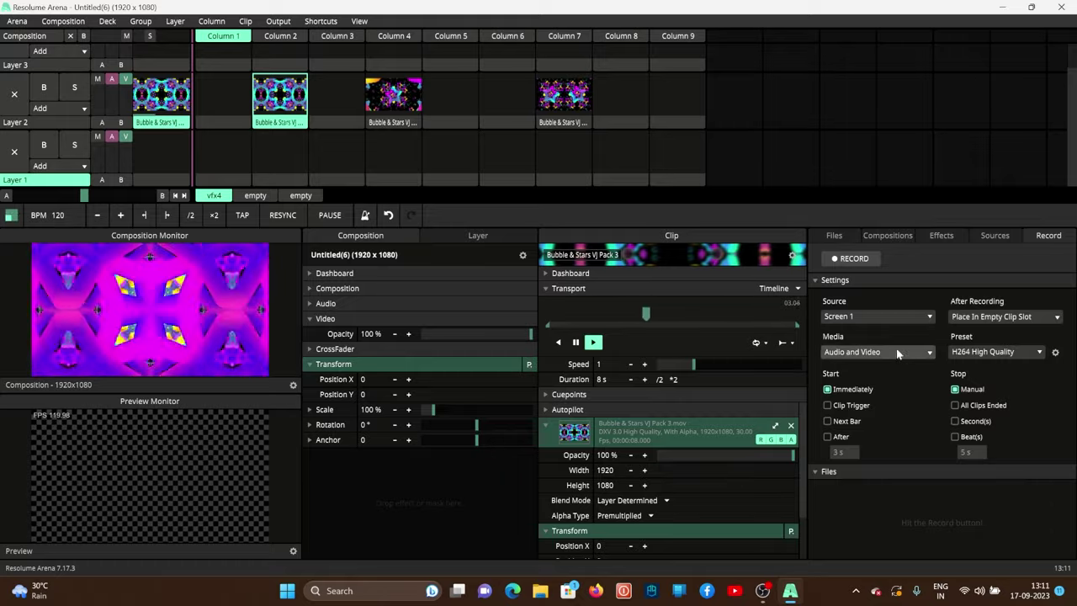
{"action": "left_click", "coordinate": [859, 318]}
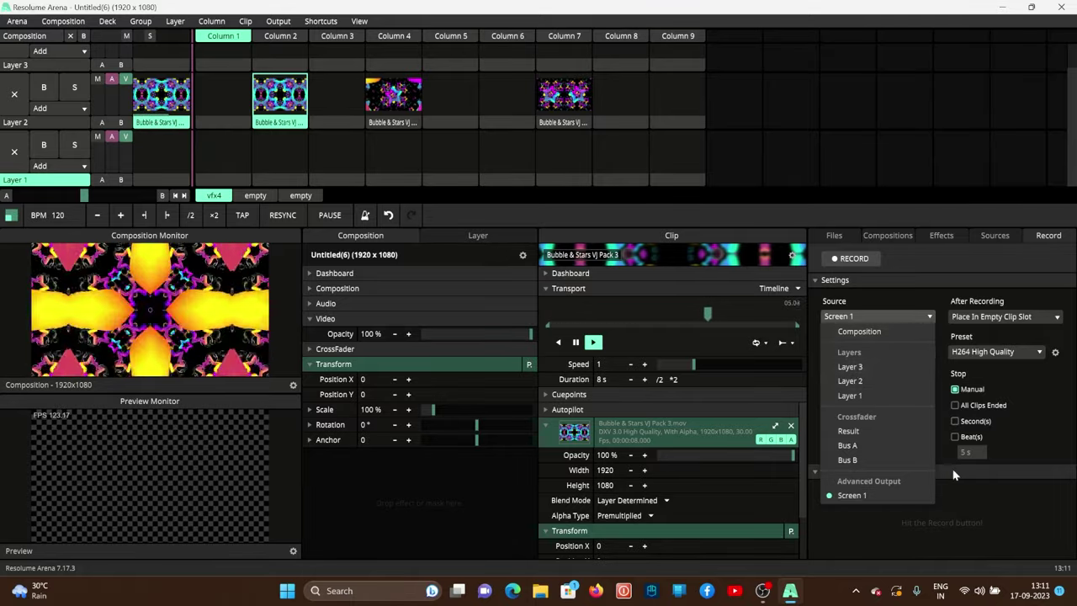
- Start recording after 3 s, keeping Screen 1, Audio and Video, H264 High Quality; collapse settings
{"action": "left_click", "coordinate": [987, 506]}
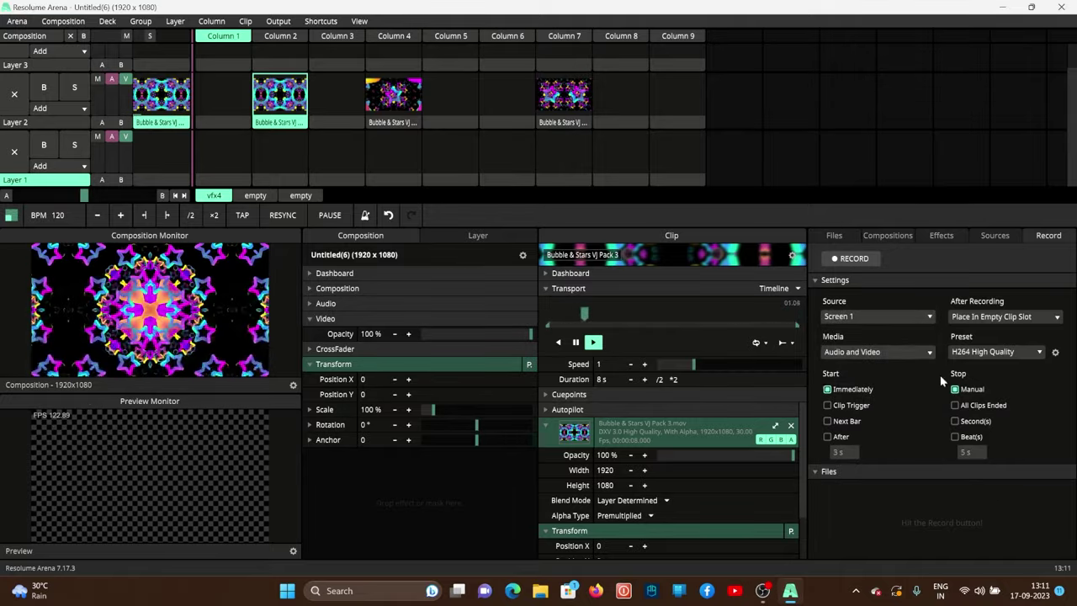
{"action": "left_click", "coordinate": [901, 353]}
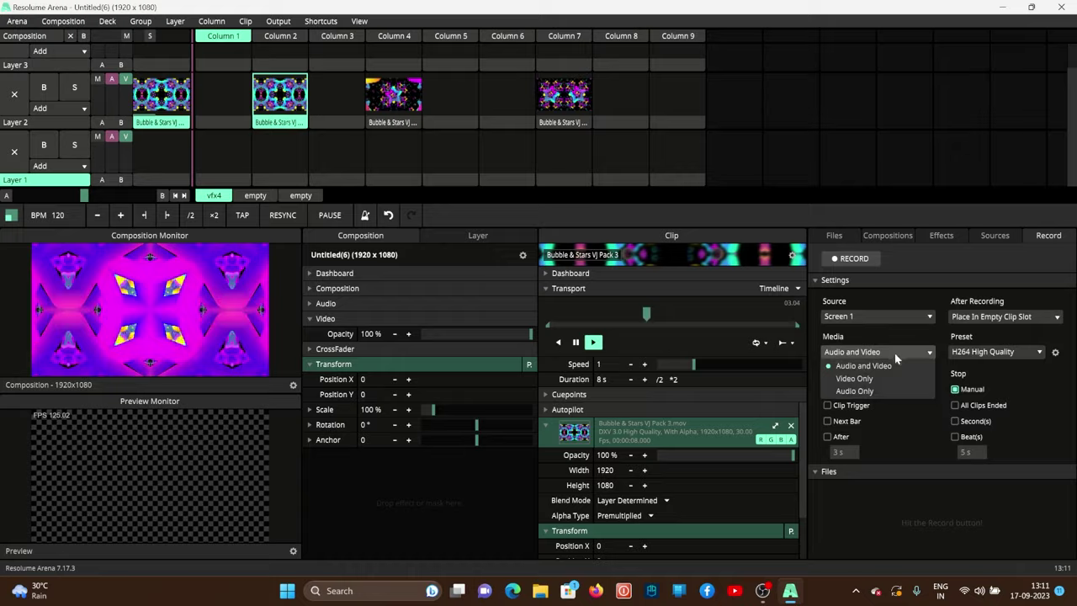
{"action": "left_click", "coordinate": [903, 438]}
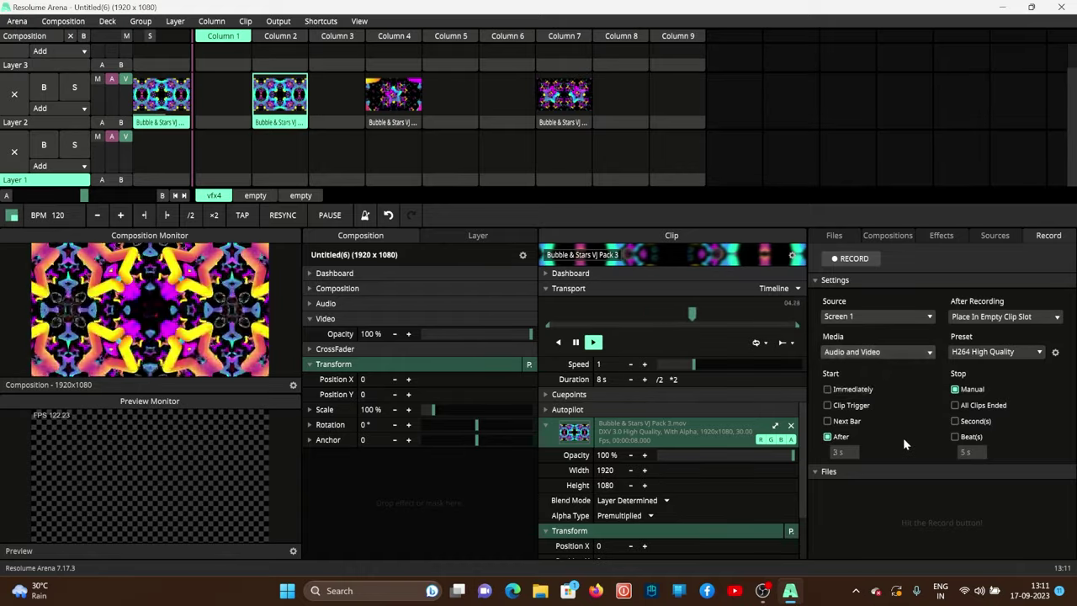
{"action": "left_click", "coordinate": [997, 352]}
{"action": "left_click", "coordinate": [1001, 318]}
{"action": "left_click", "coordinate": [1001, 318]}
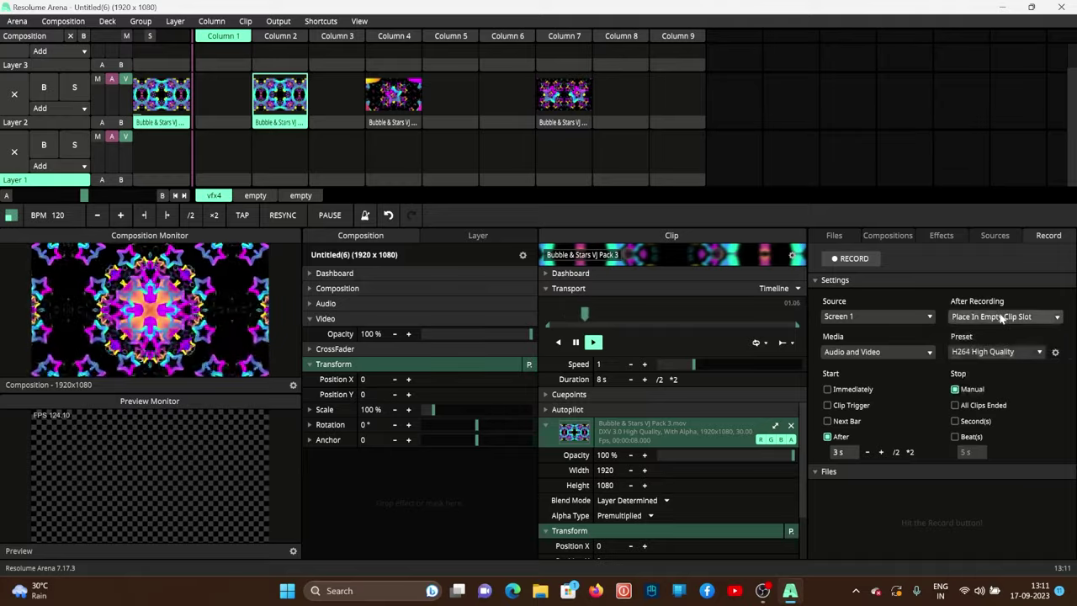
{"action": "left_click", "coordinate": [1001, 319]}
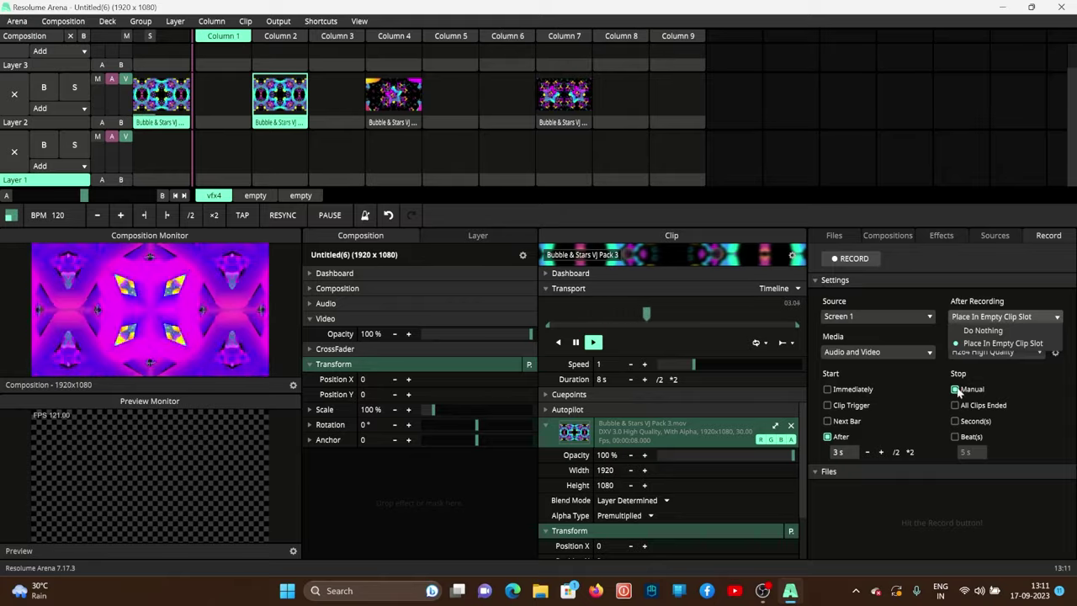
{"action": "left_click", "coordinate": [1040, 403]}
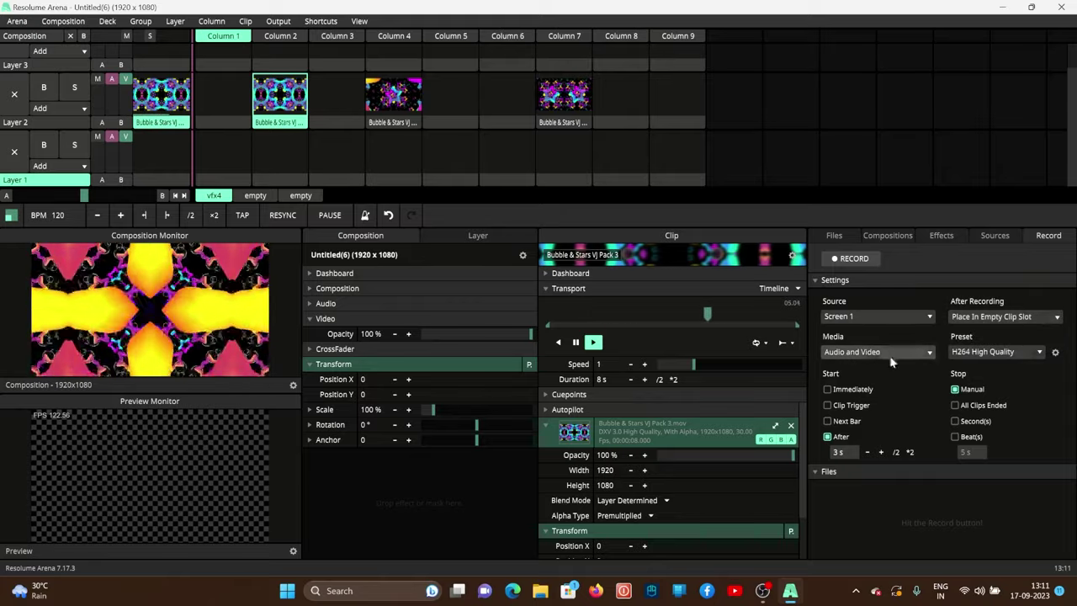
{"action": "left_click", "coordinate": [966, 352]}
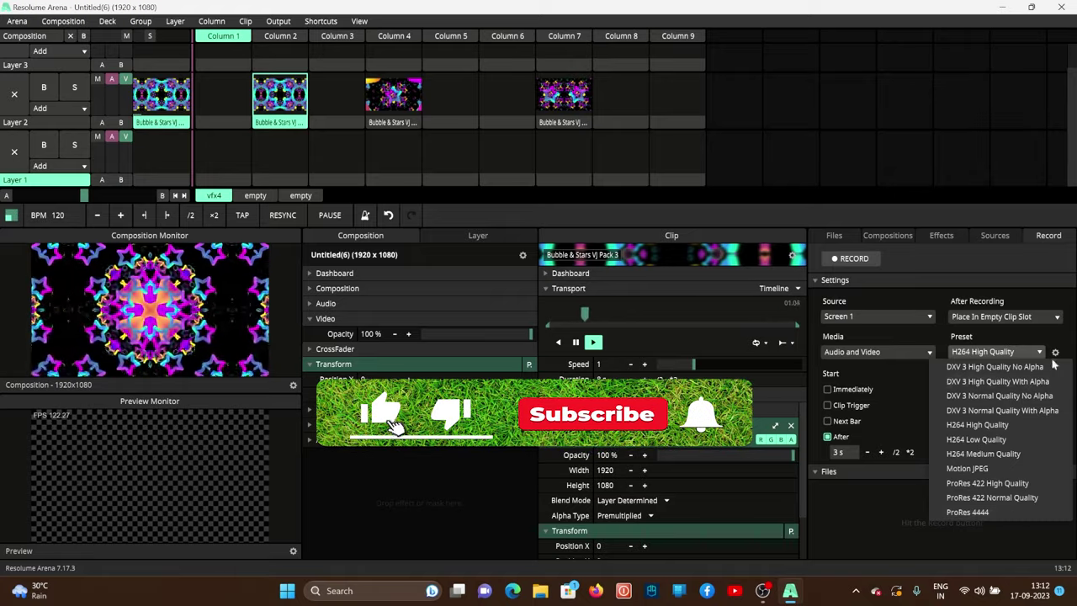
{"action": "left_click", "coordinate": [1000, 286]}
{"action": "left_click", "coordinate": [1000, 279]}
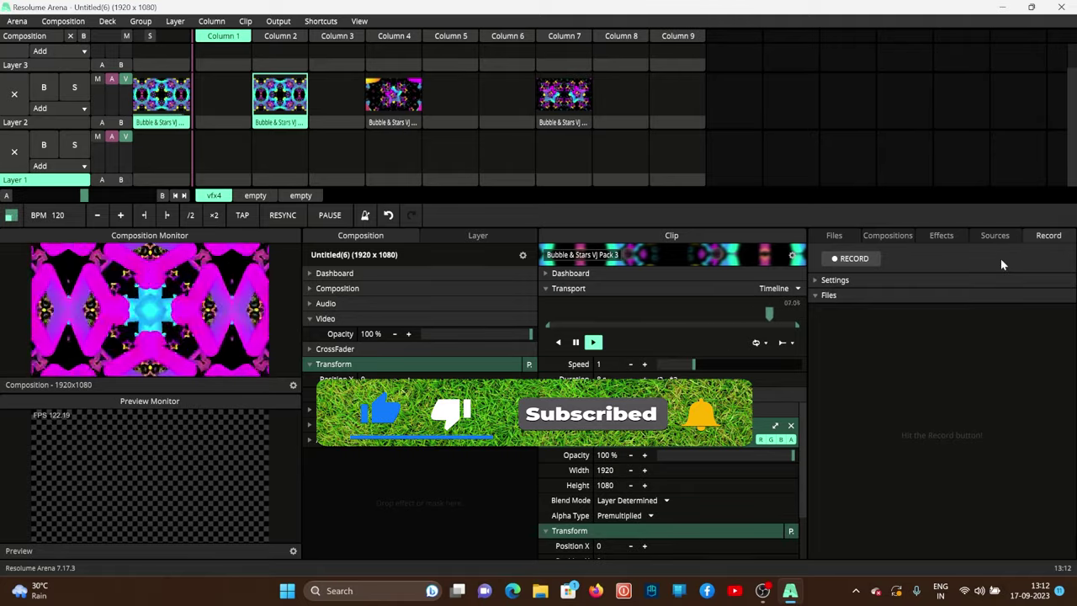
- Switch back to Effects and drag the dividers to widen and heighten the Composition Monitor
{"action": "left_click", "coordinate": [940, 236]}
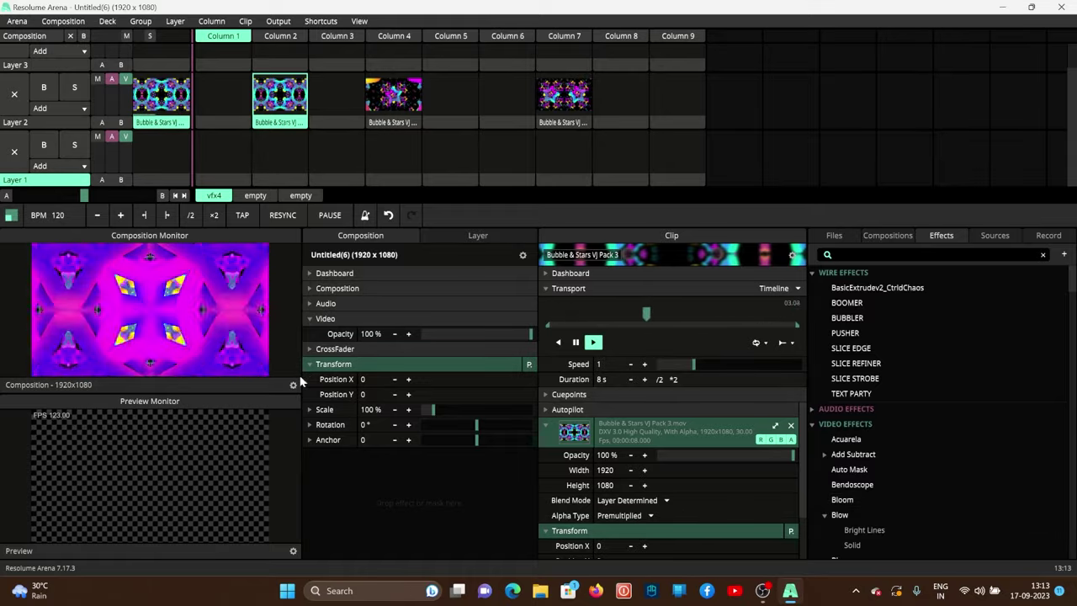
{"action": "left_click_drag", "start_coordinate": [299, 373], "coordinate": [421, 339]}
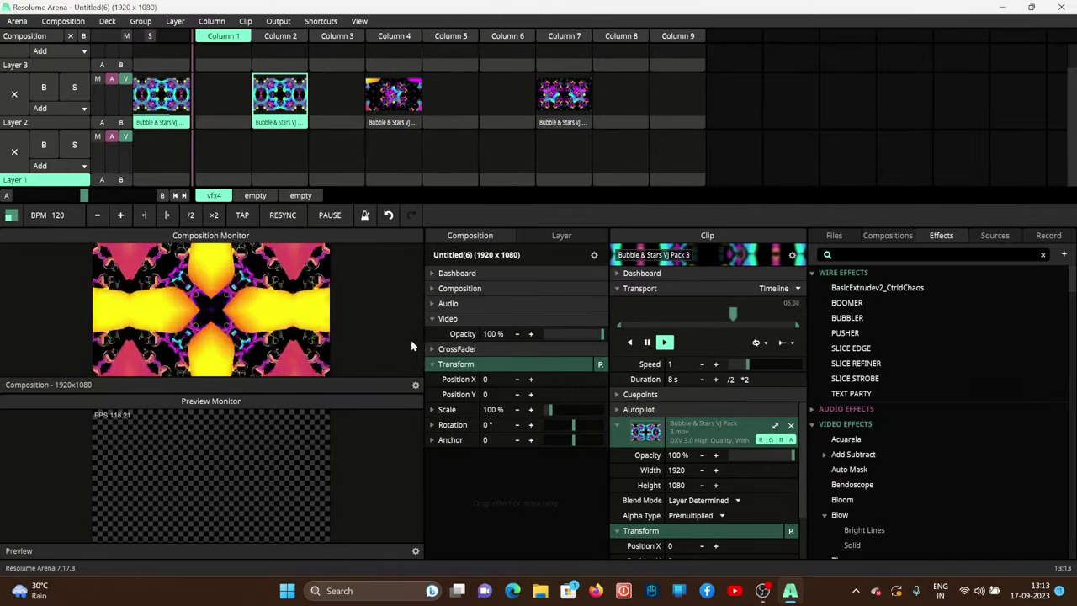
{"action": "left_click_drag", "start_coordinate": [359, 393], "coordinate": [337, 488]}
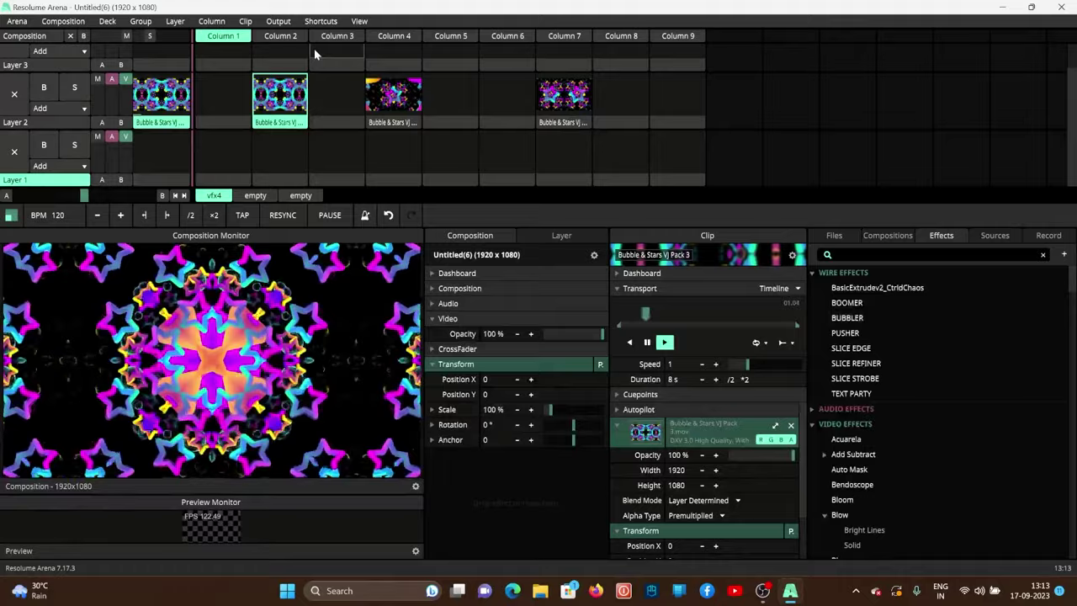
{"action": "left_click", "coordinate": [286, 24]}
- Start a new one-slice Advanced Output setup and narrow Slice 1 into a left-edge strip
{"action": "left_click", "coordinate": [295, 127]}
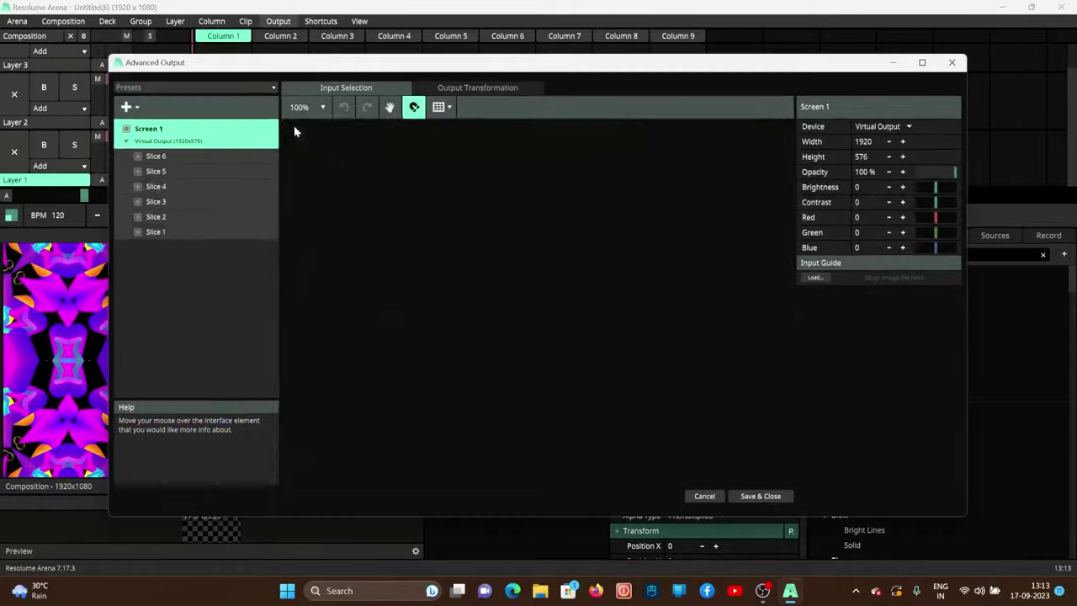
{"action": "left_click", "coordinate": [181, 87]}
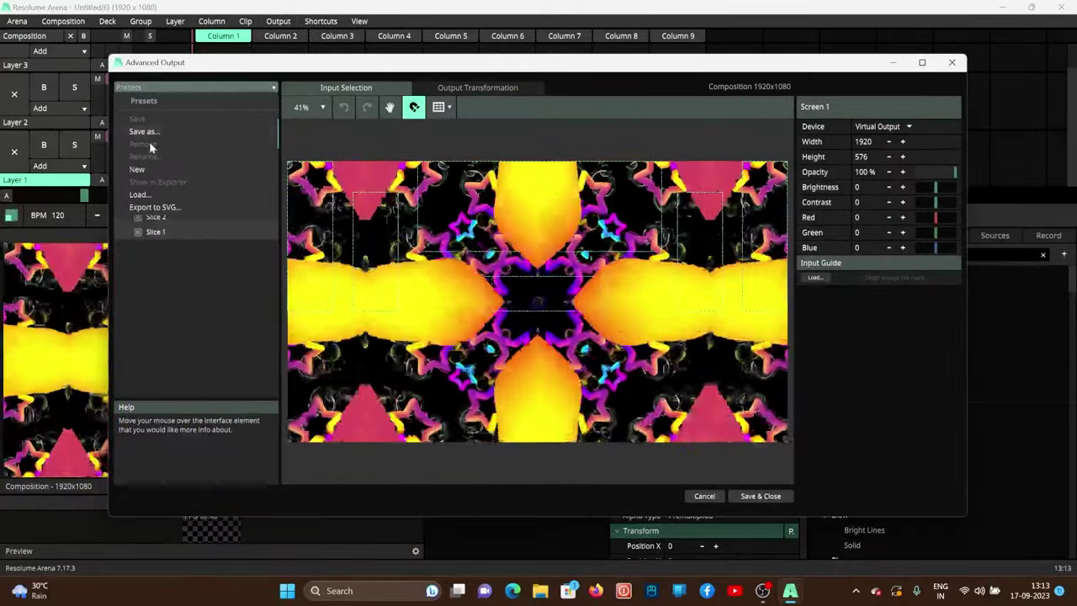
{"action": "left_click", "coordinate": [148, 170]}
{"action": "left_click", "coordinate": [530, 298]}
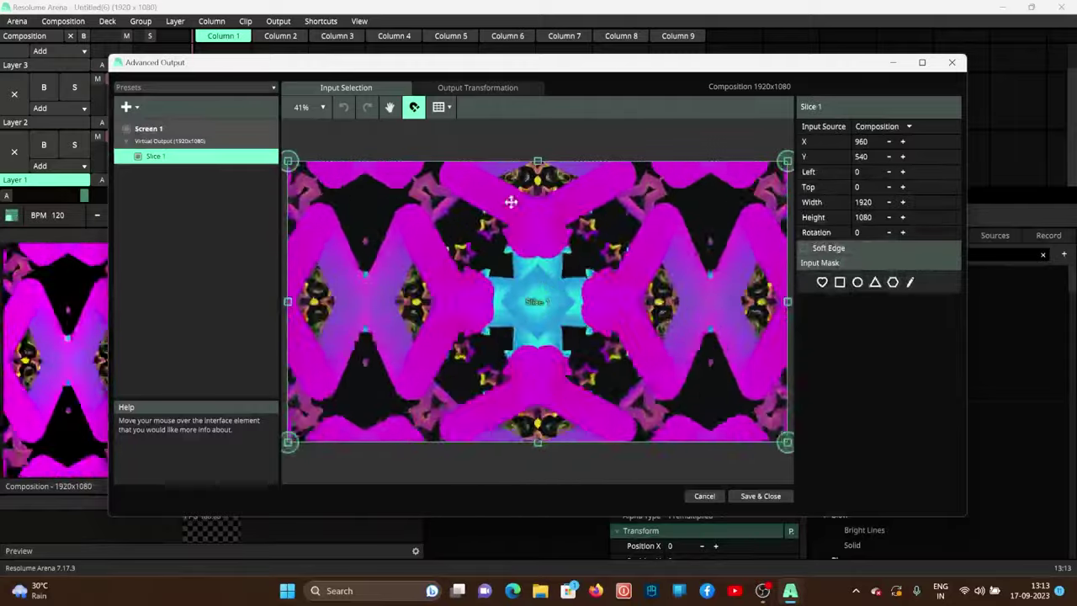
{"action": "left_click", "coordinate": [476, 88]}
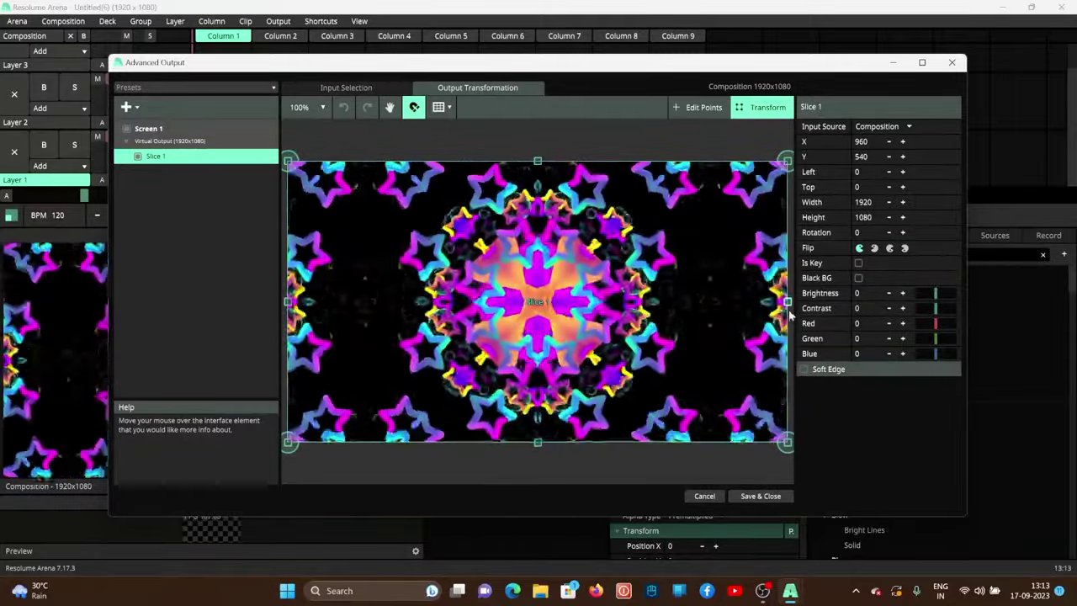
{"action": "left_click_drag", "start_coordinate": [786, 337], "coordinate": [346, 337]}
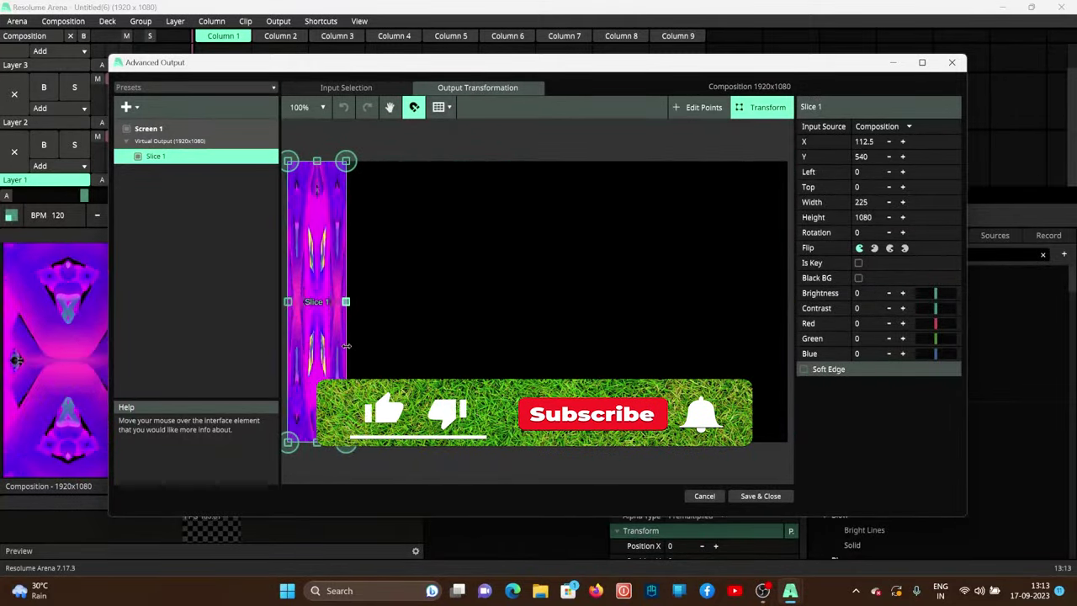
- Duplicate into Slice 2 at the right edge and Slice 3, moved inward and shortened
{"action": "right_click", "coordinate": [326, 357]}
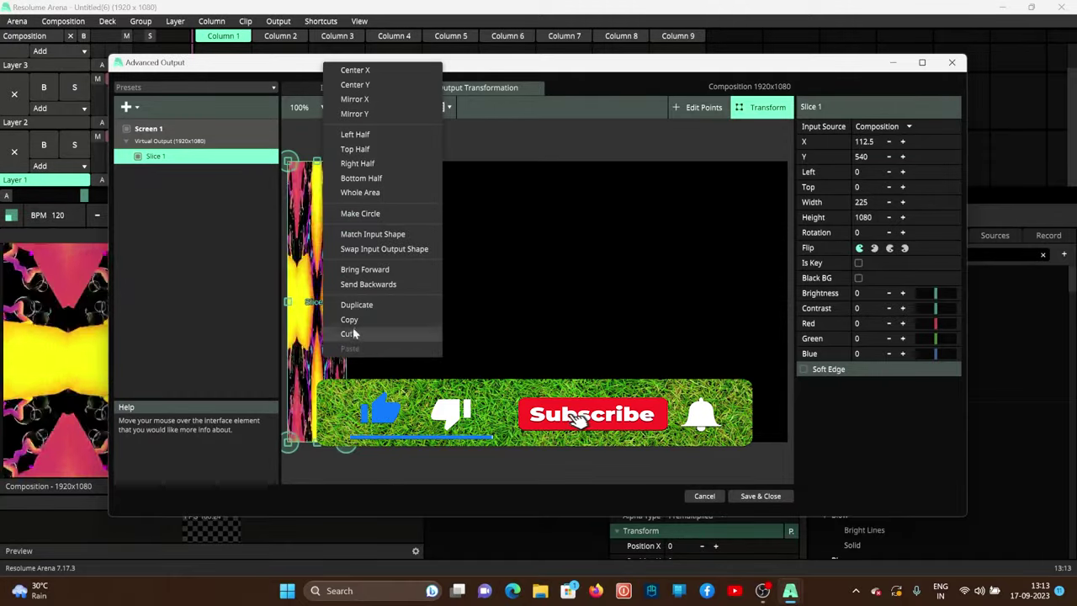
{"action": "left_click", "coordinate": [412, 305]}
{"action": "left_click_drag", "start_coordinate": [337, 311], "coordinate": [760, 316]}
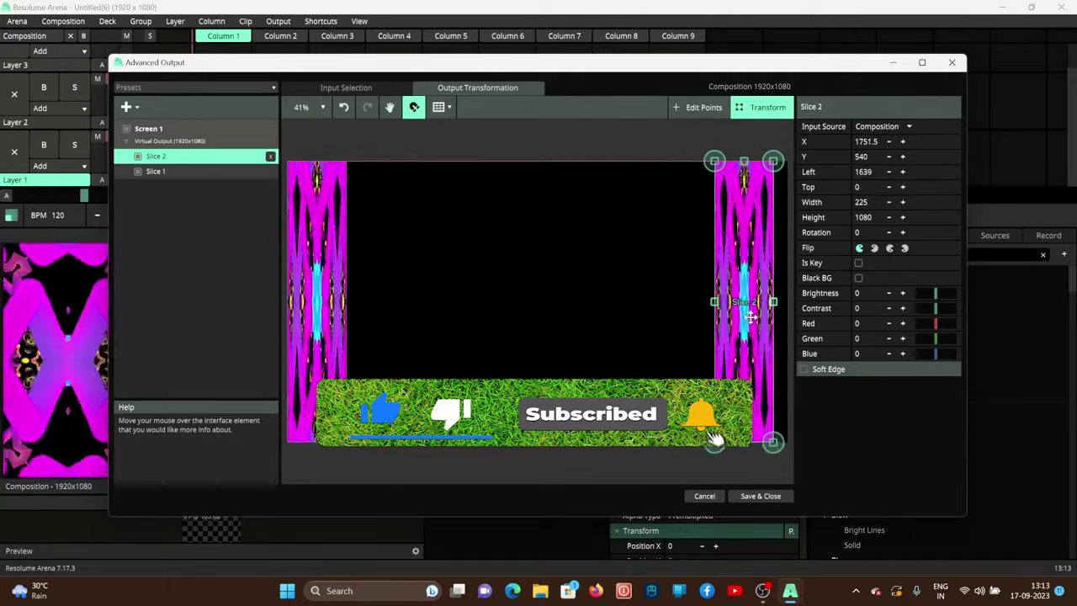
{"action": "right_click", "coordinate": [760, 317]}
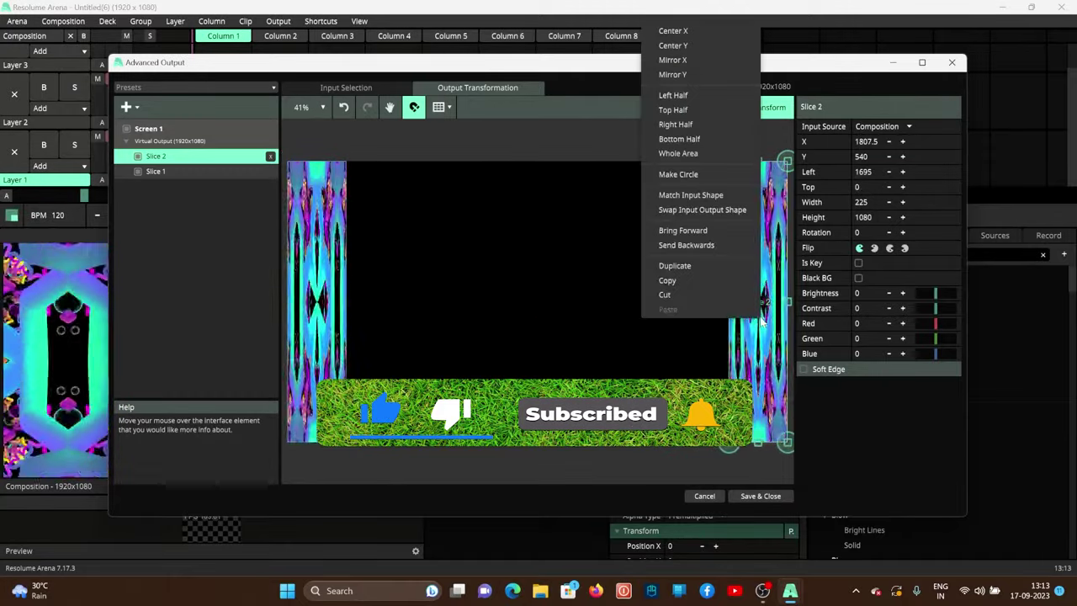
{"action": "left_click", "coordinate": [673, 268]}
{"action": "left_click_drag", "start_coordinate": [759, 303], "coordinate": [683, 303]}
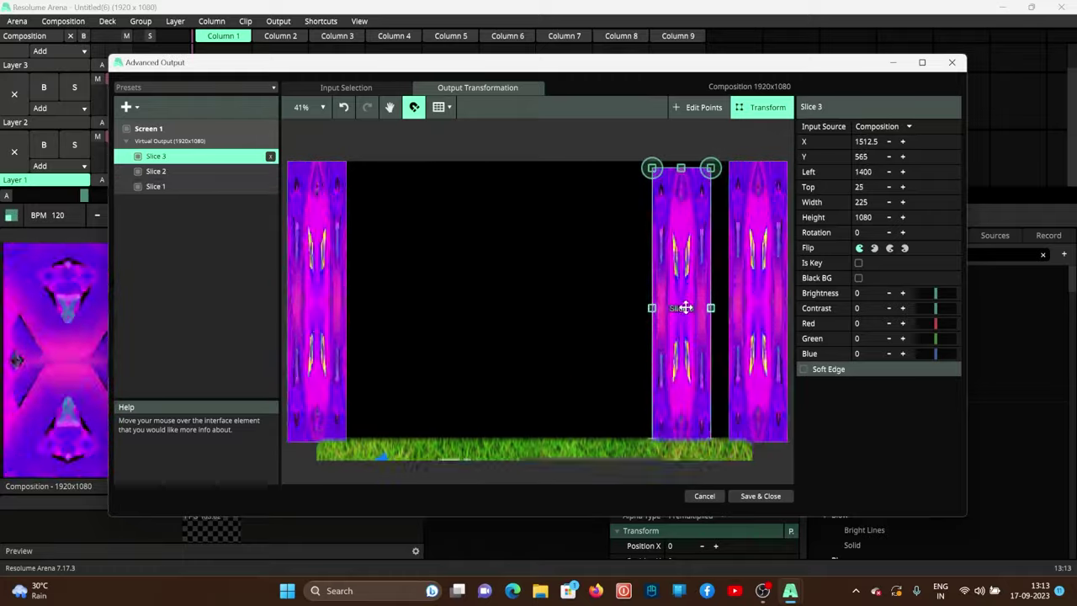
{"action": "left_click_drag", "start_coordinate": [688, 160], "coordinate": [686, 258]}
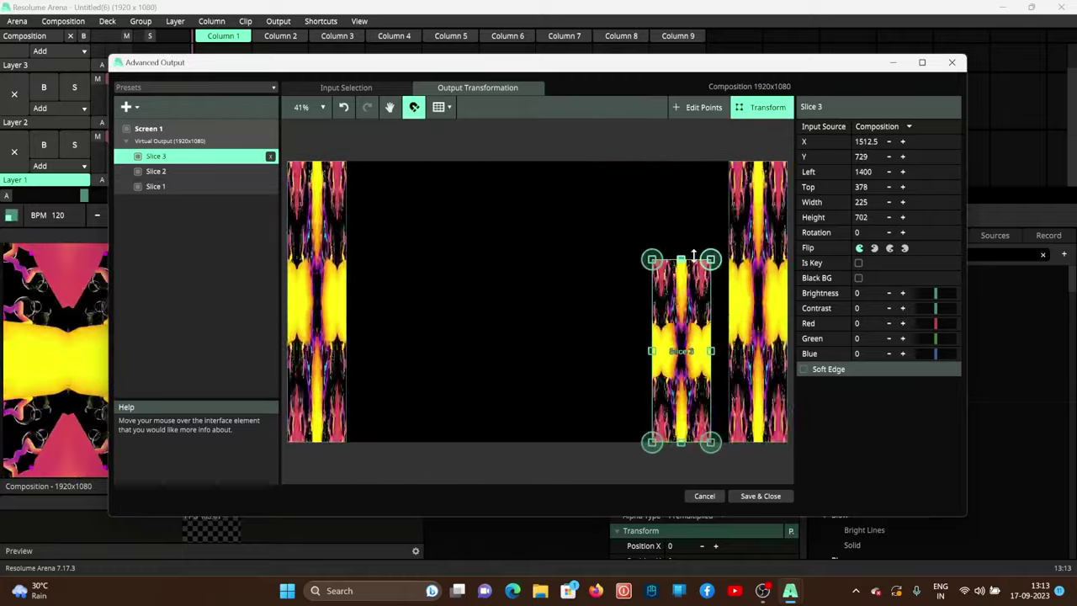
- Duplicate Slice 4 onto the left side and Slice 5 as a widened top-centre panel
{"action": "right_click", "coordinate": [678, 353]}
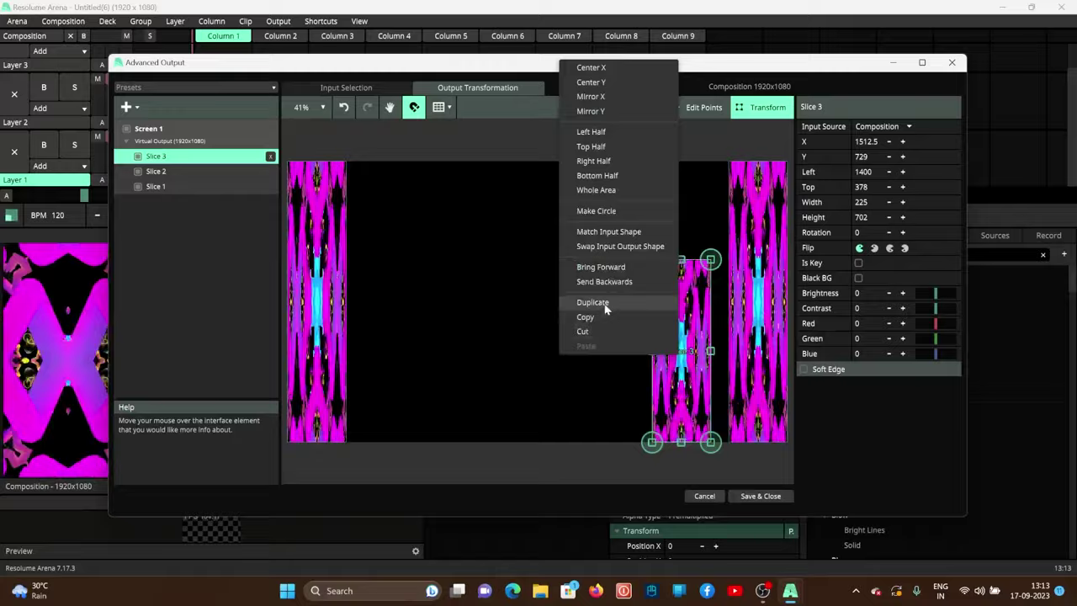
{"action": "left_click", "coordinate": [605, 305]}
{"action": "left_click_drag", "start_coordinate": [670, 347], "coordinate": [381, 343]}
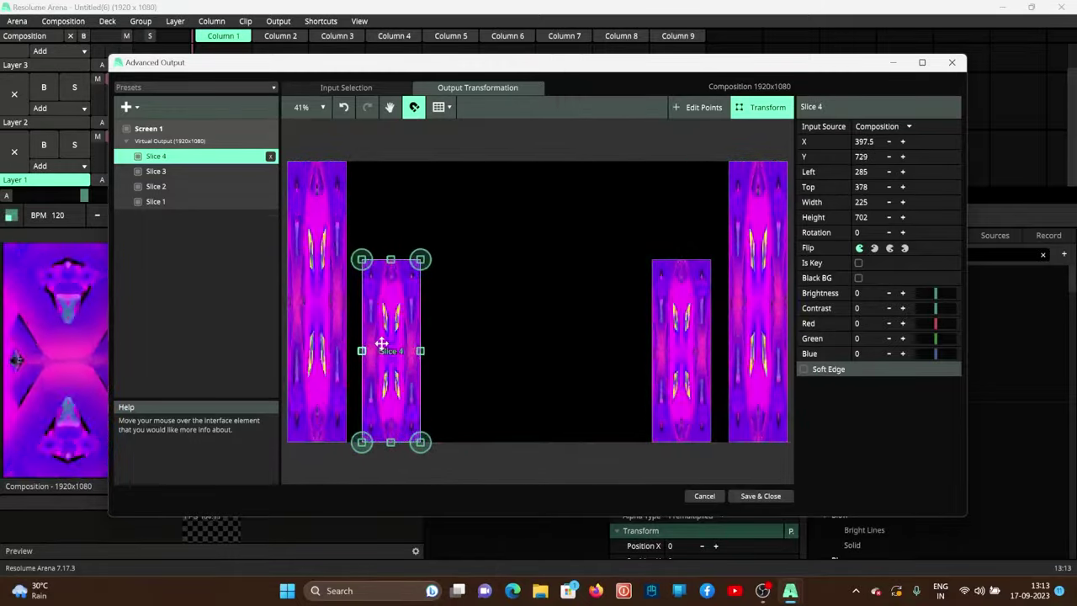
{"action": "right_click", "coordinate": [381, 343]}
{"action": "left_click", "coordinate": [407, 299]}
{"action": "mouse_move", "coordinate": [396, 338]}
{"action": "left_mouse_down"}
{"action": "mouse_move", "coordinate": [530, 240]}
{"action": "mouse_move", "coordinate": [436, 253]}
{"action": "left_mouse_up"}
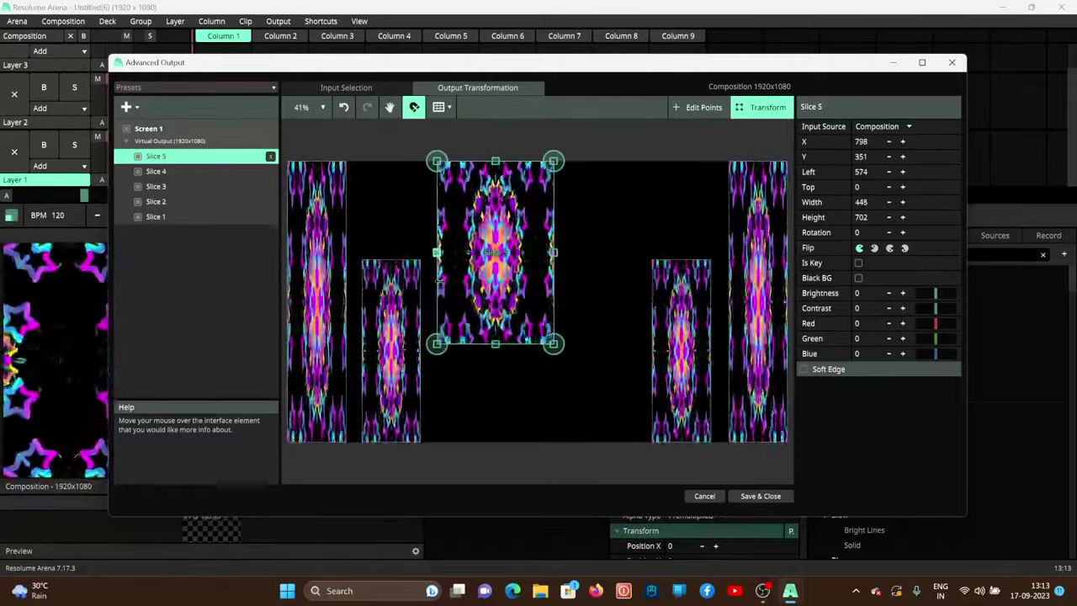
{"action": "mouse_move", "coordinate": [553, 252]}
{"action": "left_mouse_down"}
{"action": "mouse_move", "coordinate": [634, 252]}
{"action": "mouse_move", "coordinate": [637, 265]}
{"action": "left_mouse_up"}
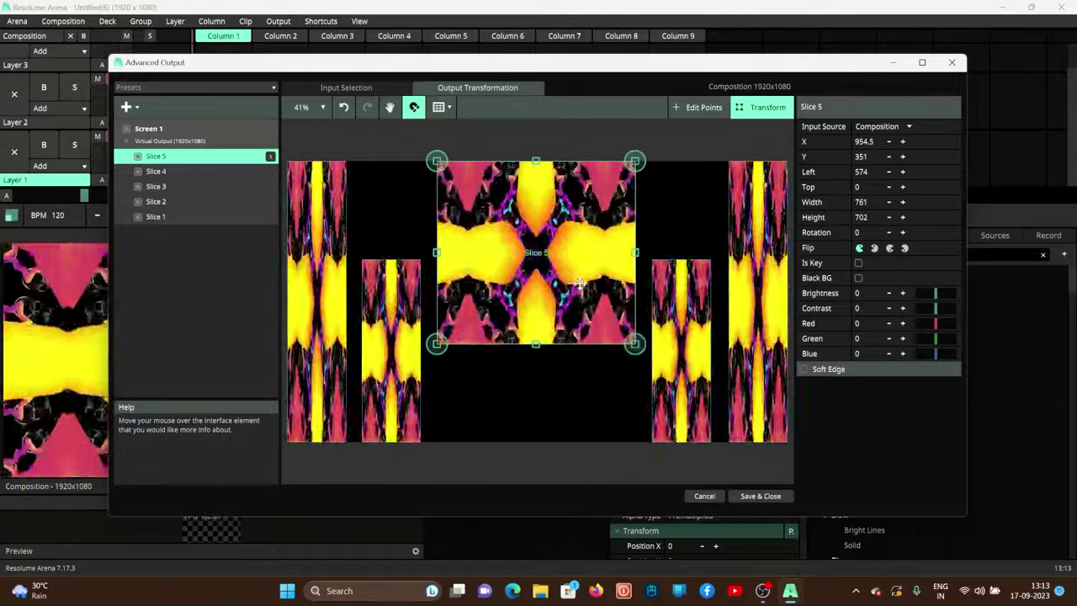
- Duplicate Slice 5 into Slice 6 as a short band along the bottom centre
{"action": "right_click", "coordinate": [473, 283]}
{"action": "left_click", "coordinate": [516, 526]}
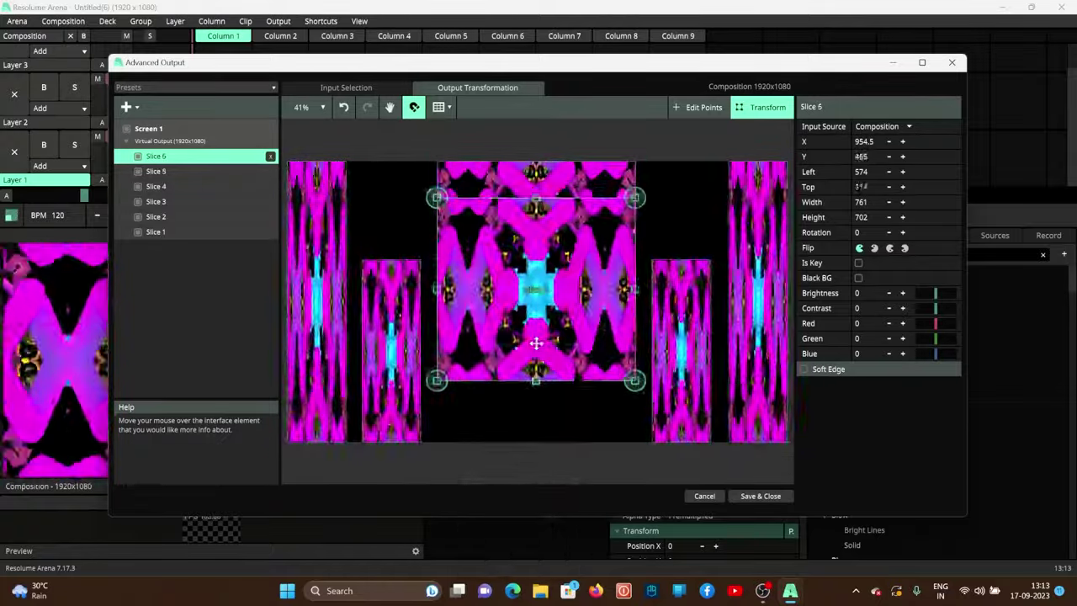
{"action": "left_click_drag", "start_coordinate": [539, 306], "coordinate": [538, 397]}
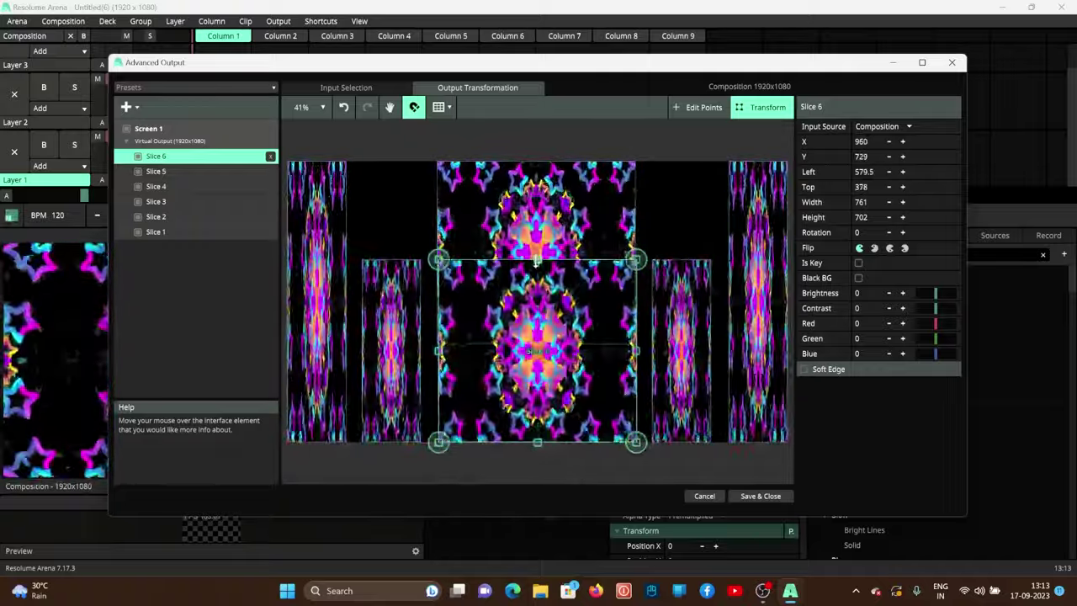
{"action": "left_click_drag", "start_coordinate": [537, 252], "coordinate": [539, 367]}
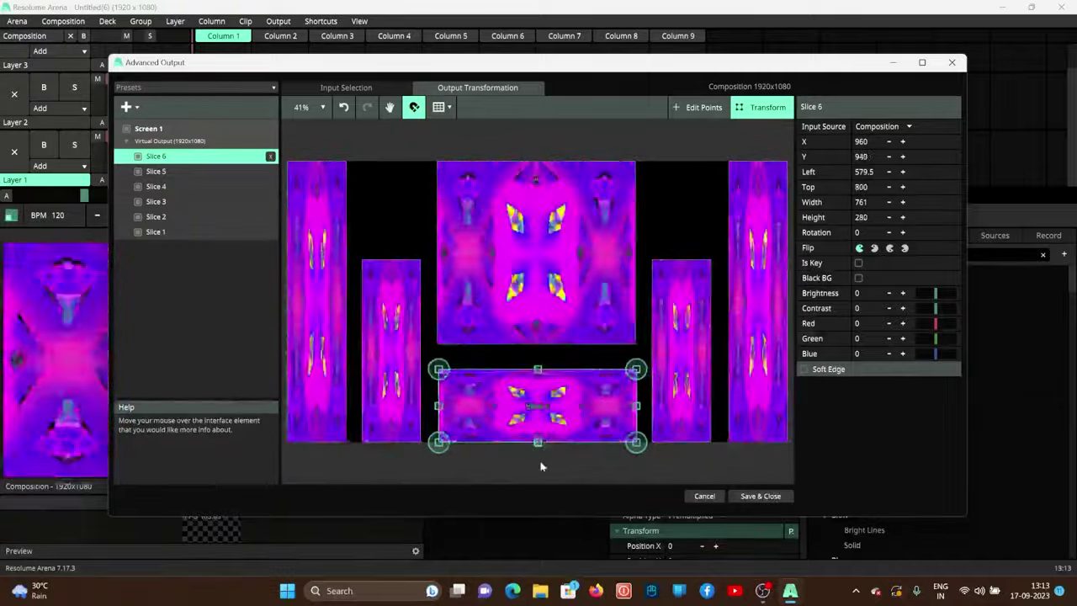
{"action": "left_click", "coordinate": [483, 466]}
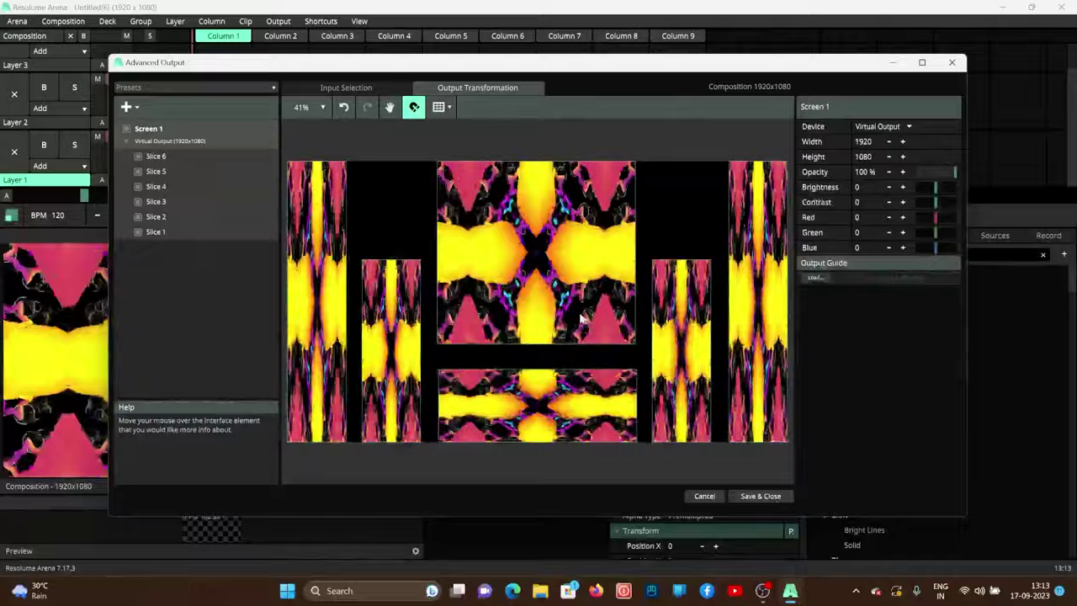
- Select Slices 1–6 and apply Match Output Shape to their input areas
{"action": "left_click", "coordinate": [308, 373]}
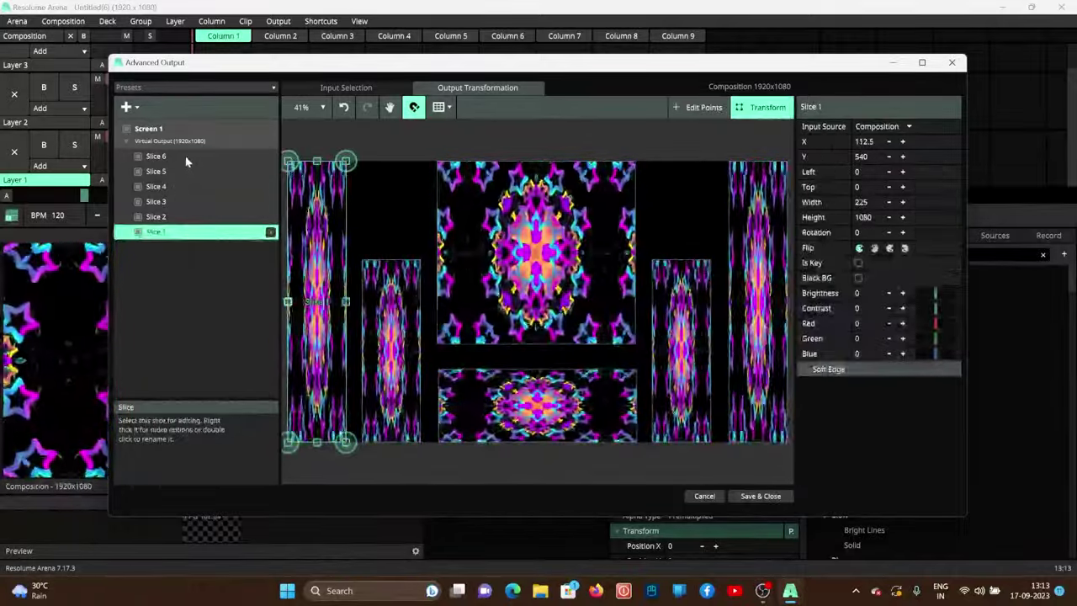
{"action": "left_click", "coordinate": [185, 156], "text": "shift"}
{"action": "left_click", "coordinate": [357, 89]}
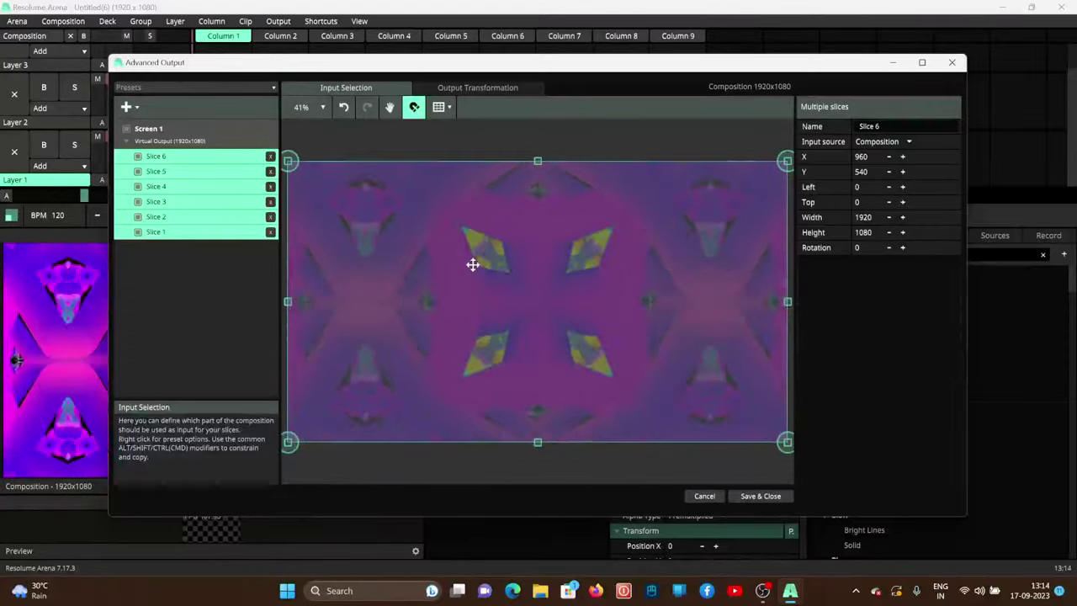
{"action": "right_click", "coordinate": [474, 264]}
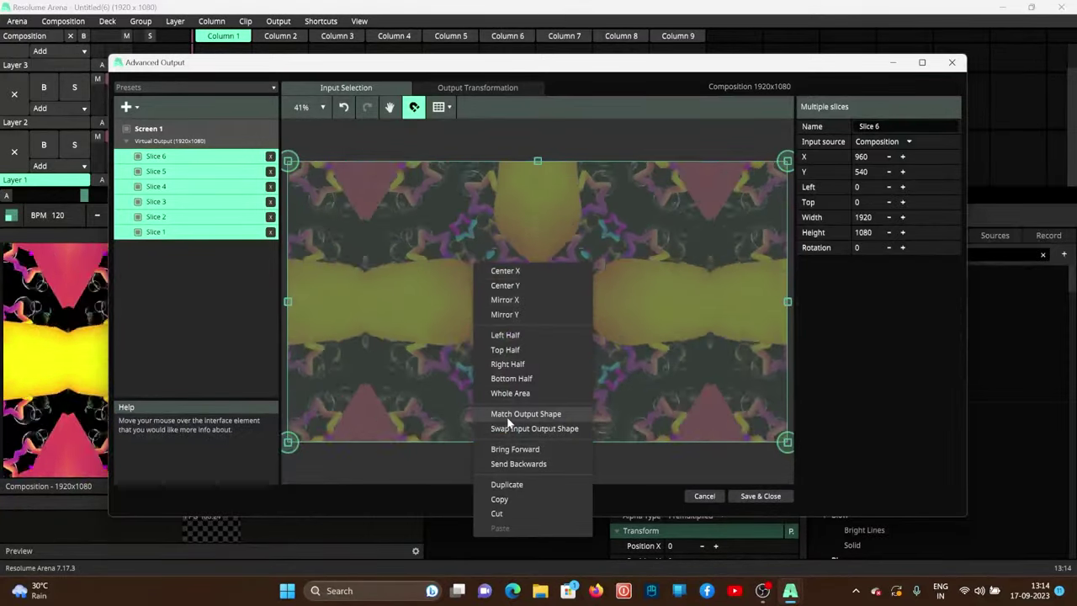
{"action": "left_click", "coordinate": [525, 413]}
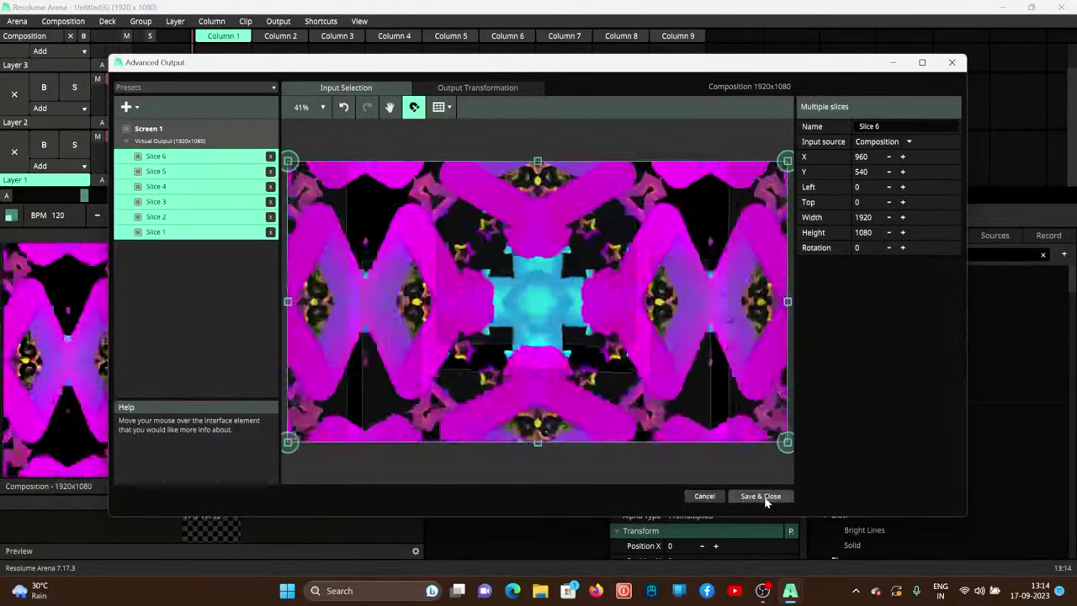
- Save and close the slice setup, then show Screen 1's output in the Composition Monitor
{"action": "left_click", "coordinate": [769, 496]}
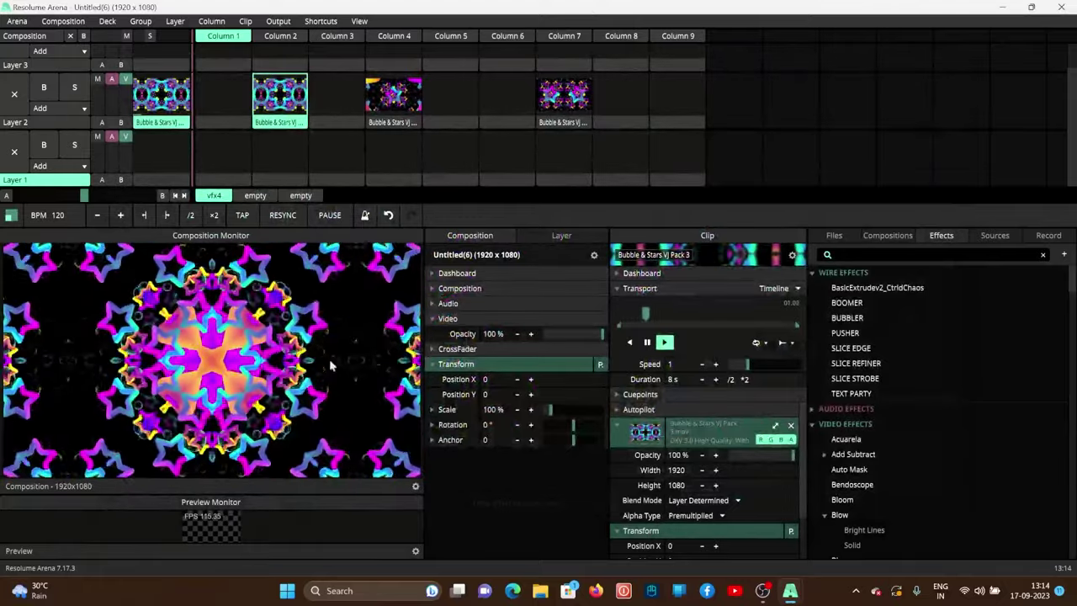
{"action": "left_click", "coordinate": [415, 485]}
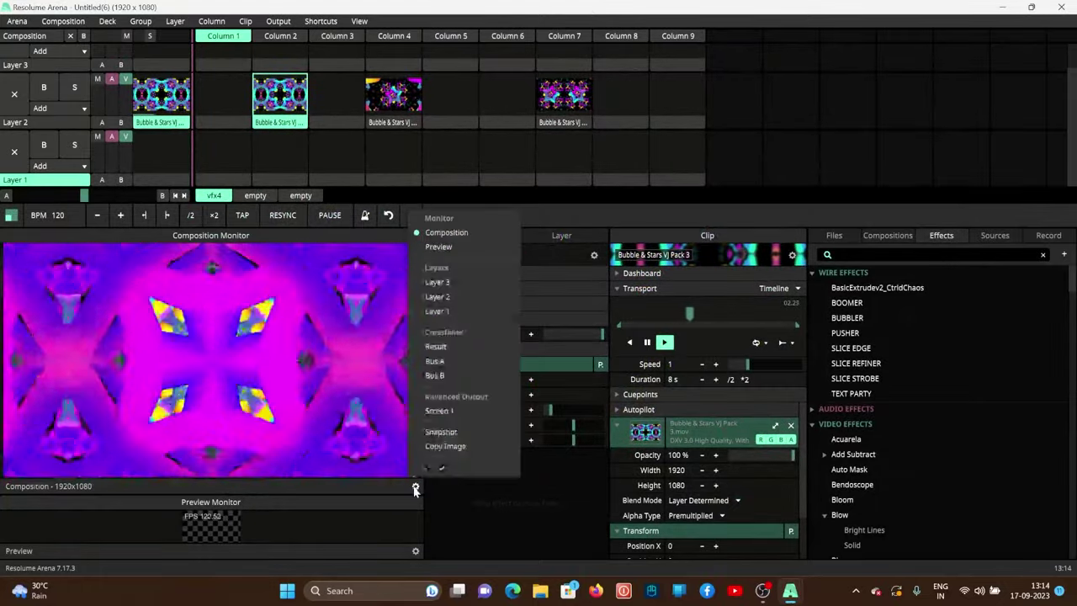
{"action": "left_click", "coordinate": [439, 411]}
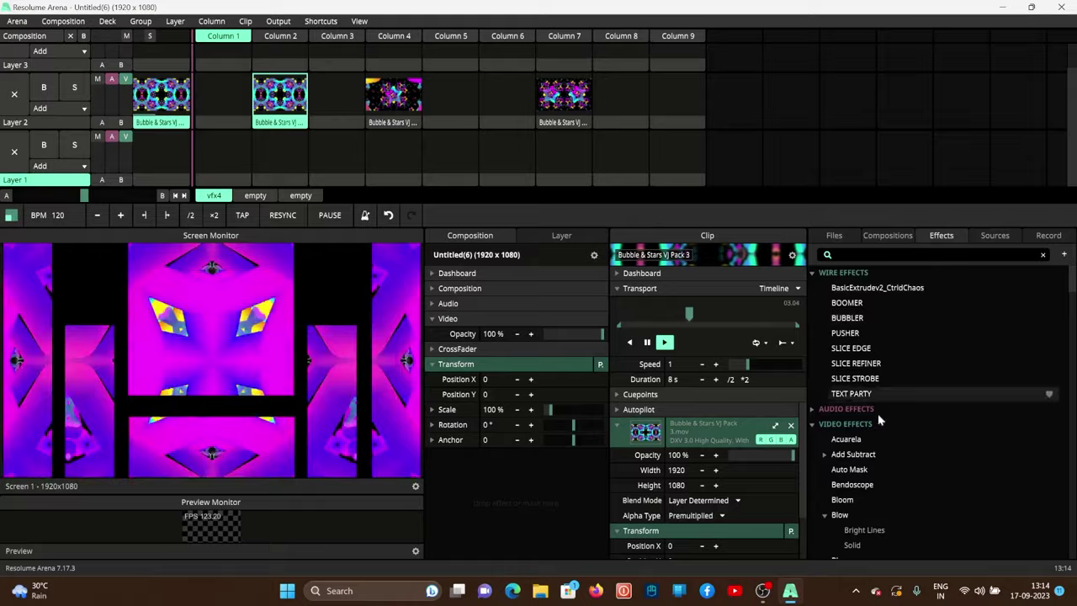
- Drop SLICE REFINER from Wire Effects onto the composition and enlarge its settings panels
{"action": "left_click_drag", "start_coordinate": [858, 367], "coordinate": [479, 475]}
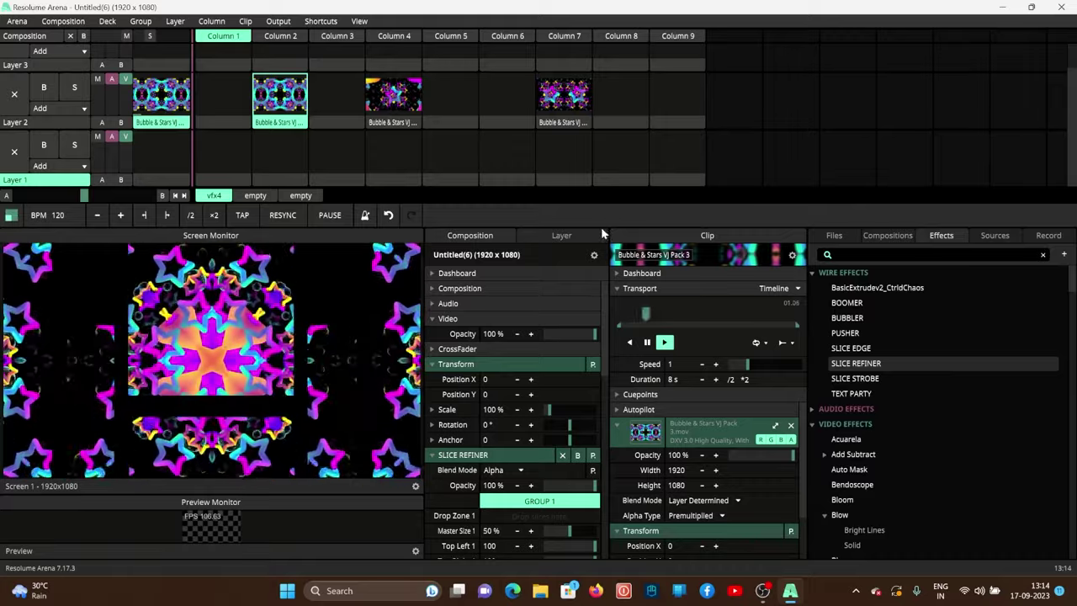
{"action": "left_click_drag", "start_coordinate": [602, 211], "coordinate": [602, 125]}
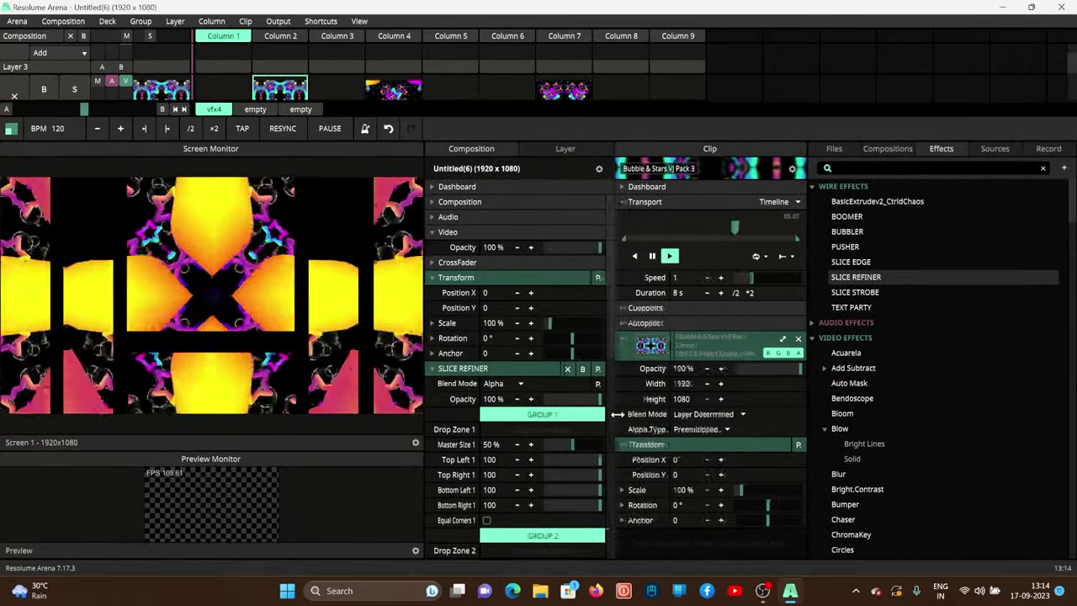
{"action": "left_click_drag", "start_coordinate": [605, 425], "coordinate": [740, 399]}
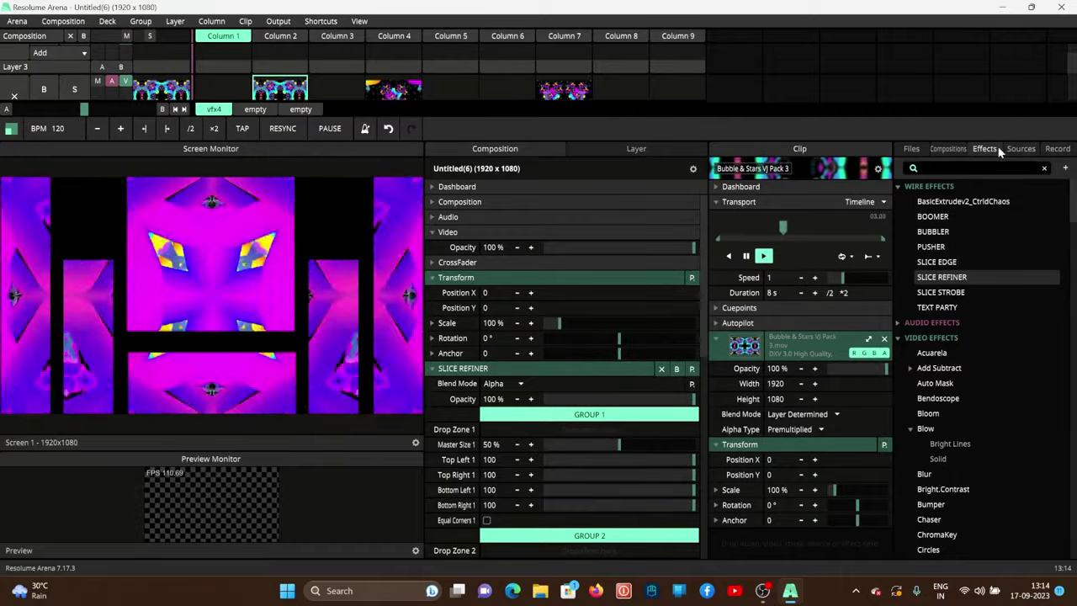
- Flip through the Files, Compositions, Effects and Sources browser tabs
{"action": "left_click", "coordinate": [911, 149]}
{"action": "left_click", "coordinate": [947, 149]}
{"action": "left_click", "coordinate": [993, 149]}
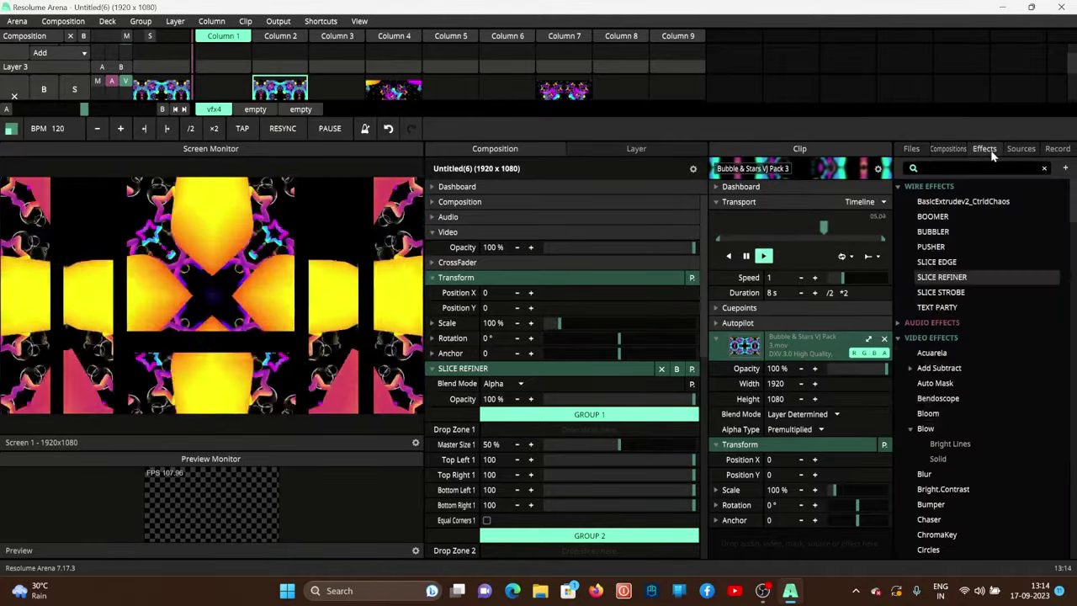
{"action": "left_click", "coordinate": [1020, 149]}
{"action": "left_click", "coordinate": [911, 149]}
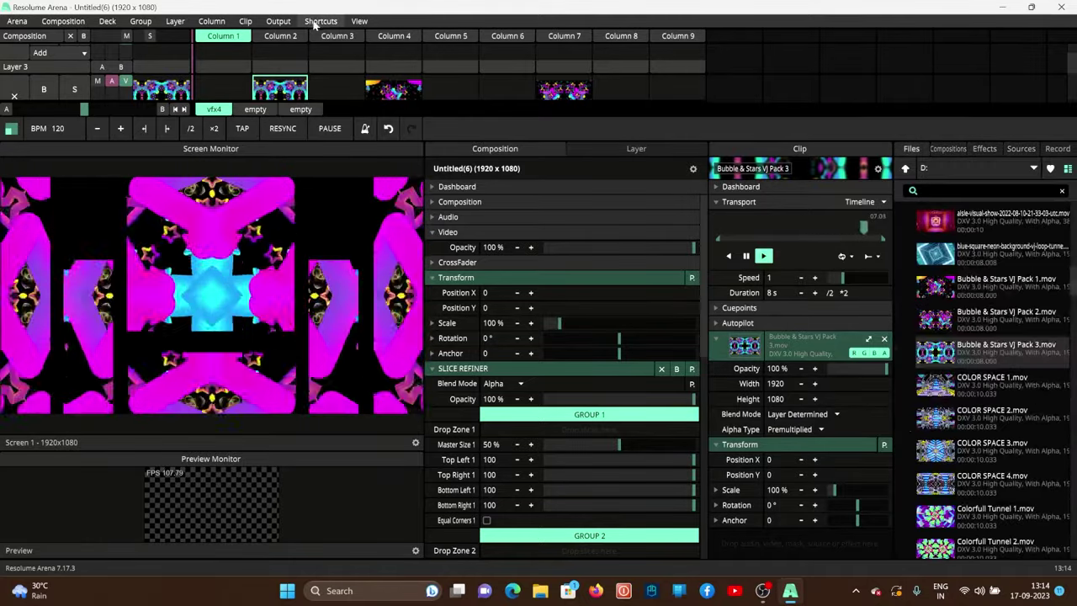
- Enable View > Show Slices to add a Slices tab to the browser
{"action": "left_click", "coordinate": [359, 21]}
{"action": "mouse_move", "coordinate": [401, 536]}
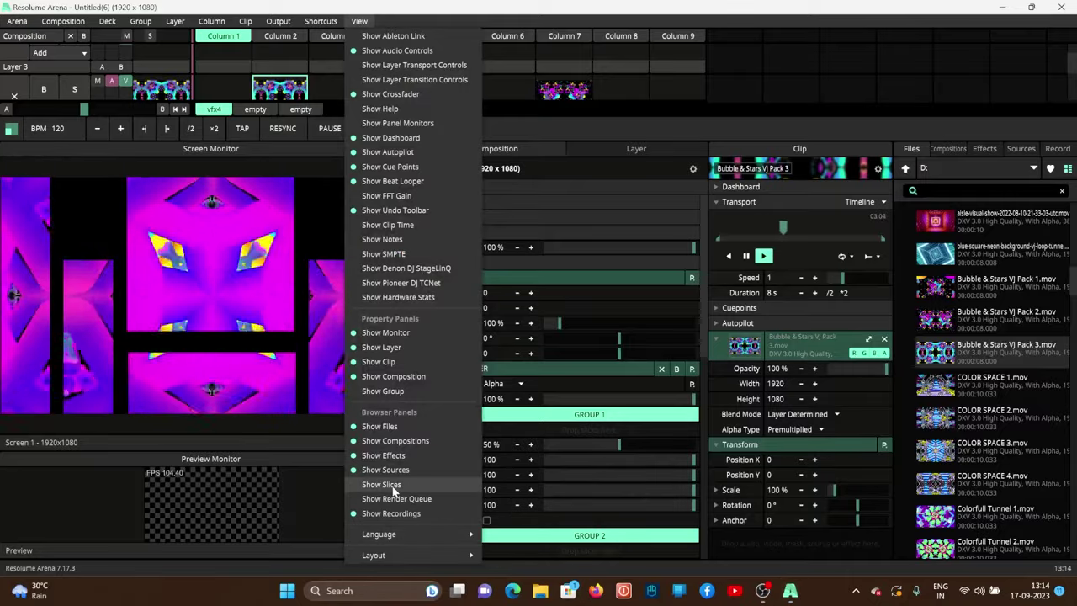
{"action": "left_click", "coordinate": [392, 485]}
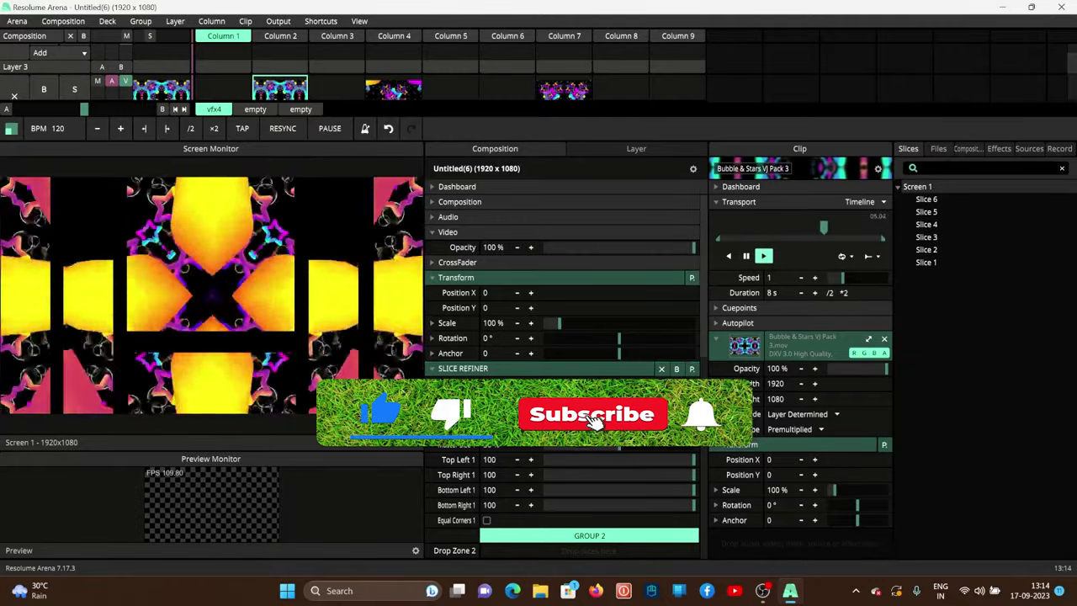
- Set Group 1's Master Size to about 30.51%, with Top Left and Bottom Right at 0
{"action": "scroll", "coordinate": [563, 497], "scroll_direction": "up", "scroll_amount": 2}
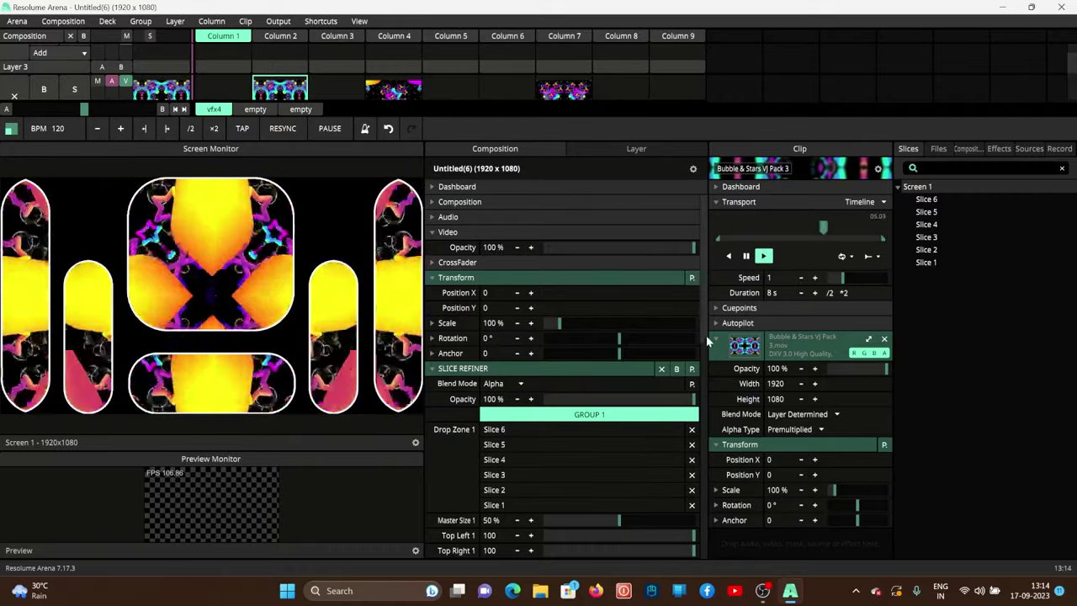
{"action": "left_click_drag", "start_coordinate": [706, 335], "coordinate": [707, 446]}
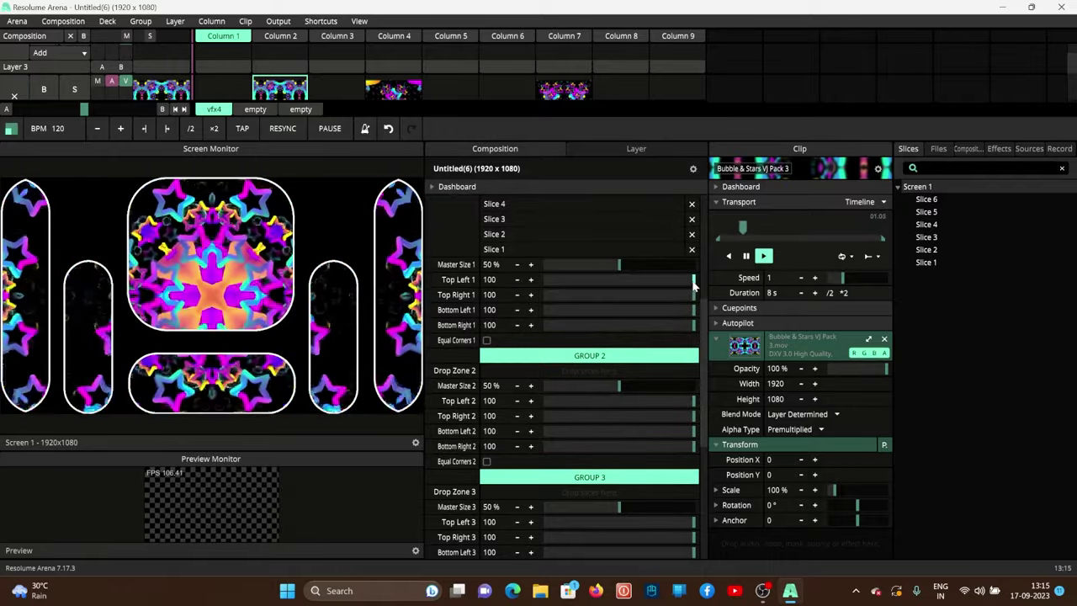
{"action": "left_click_drag", "start_coordinate": [694, 283], "coordinate": [529, 295]}
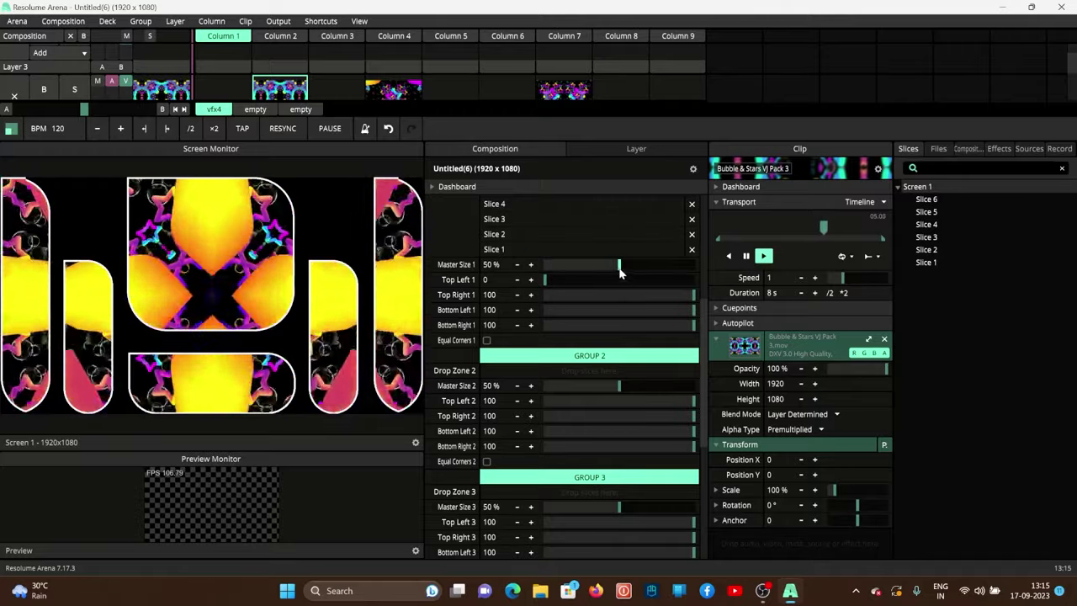
{"action": "left_click_drag", "start_coordinate": [619, 265], "coordinate": [592, 266]}
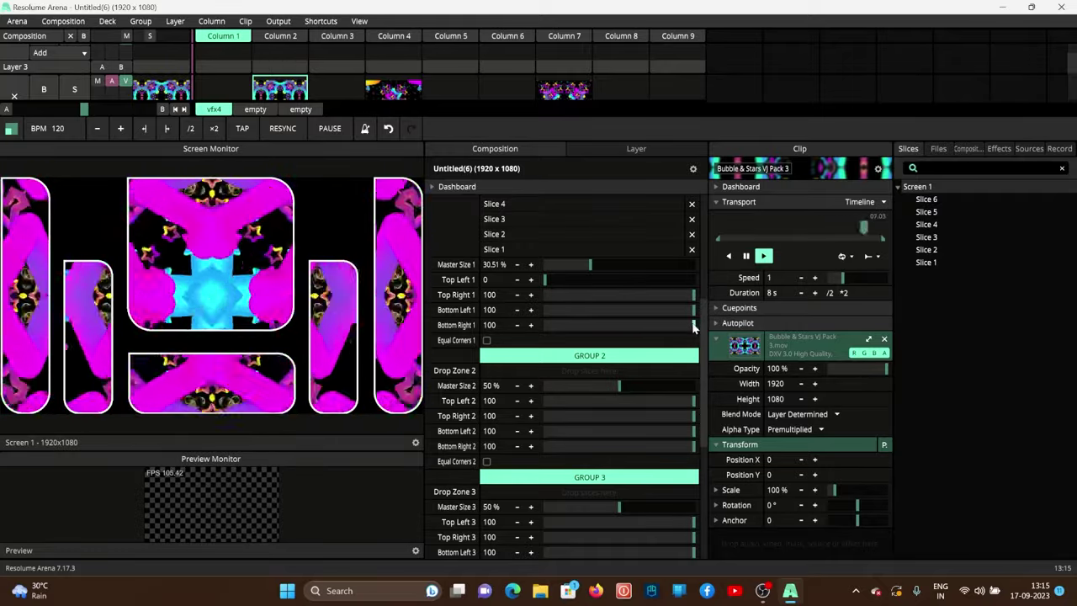
{"action": "mouse_move", "coordinate": [693, 324]}
{"action": "left_mouse_down"}
{"action": "mouse_move", "coordinate": [646, 333]}
{"action": "mouse_move", "coordinate": [531, 320]}
{"action": "left_mouse_up"}
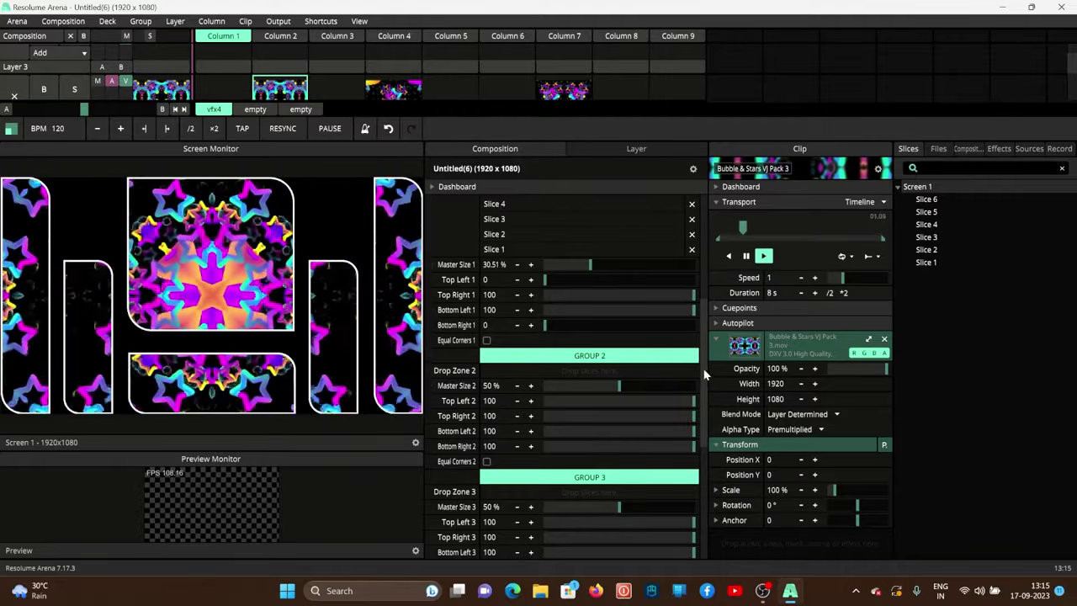
{"action": "scroll", "coordinate": [706, 401], "scroll_direction": "down", "scroll_amount": 3}
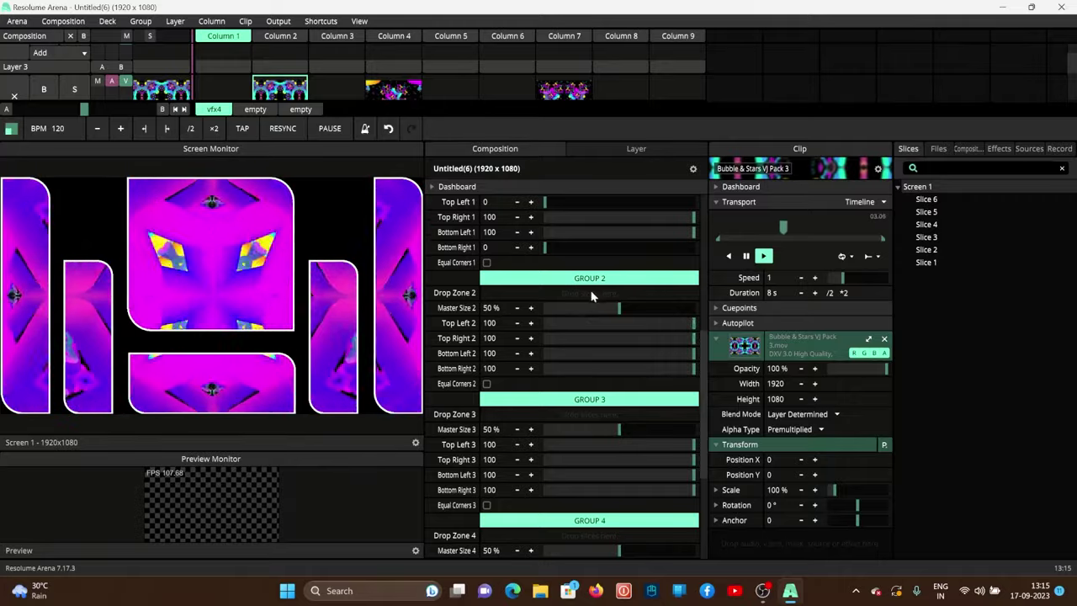
- Assign Screen 1's Slices 1–6 to Group 2 with Top Right 100, Bottom Left 0, Master Size 41.81%
{"action": "left_click_drag", "start_coordinate": [917, 187], "coordinate": [575, 294]}
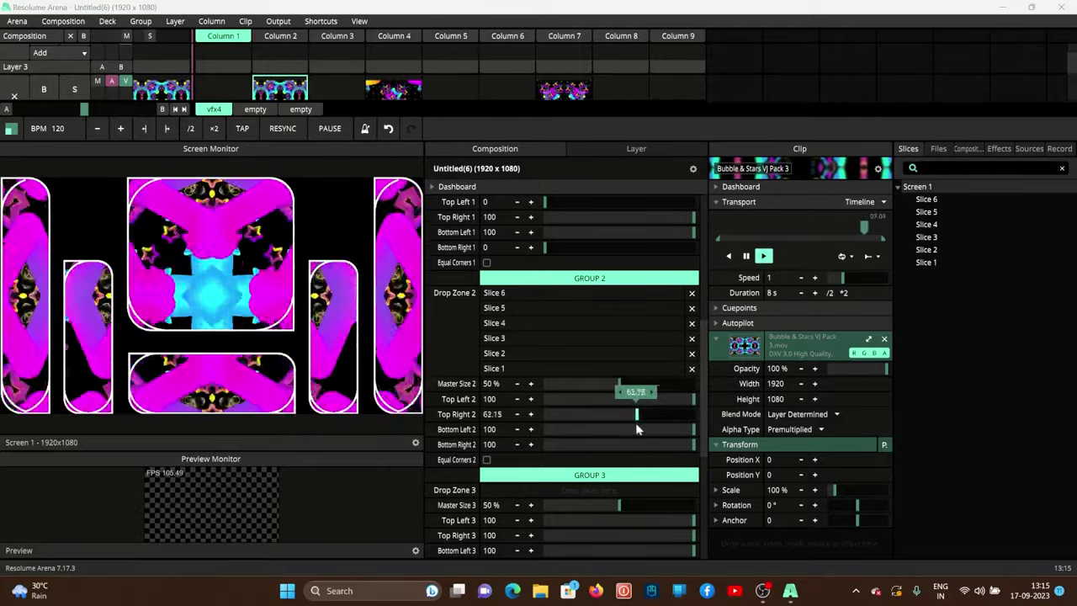
{"action": "left_click_drag", "start_coordinate": [635, 422], "coordinate": [730, 416]}
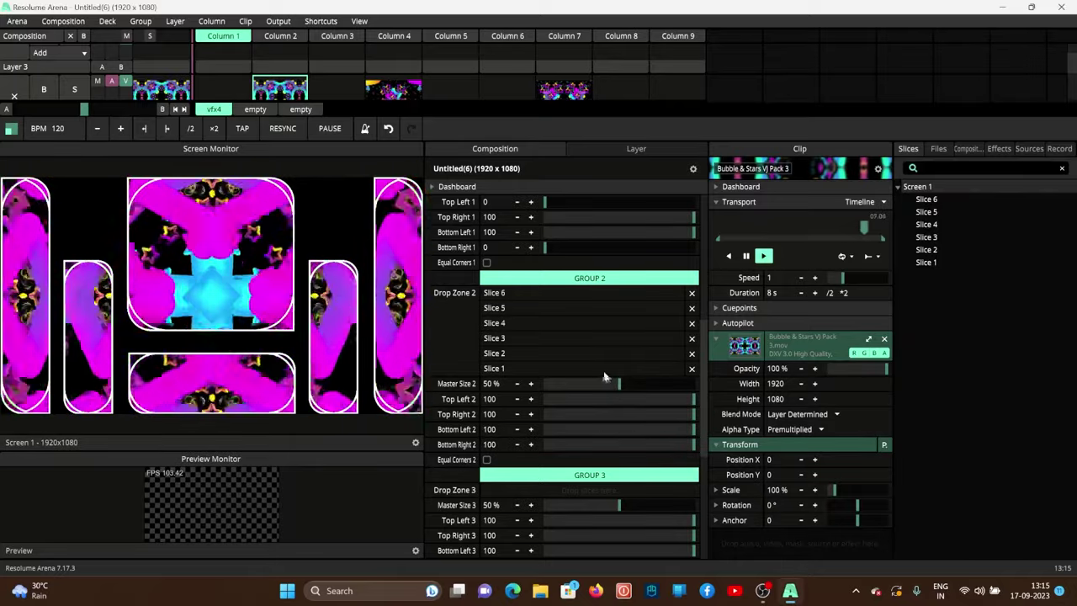
{"action": "left_click_drag", "start_coordinate": [603, 396], "coordinate": [600, 391]}
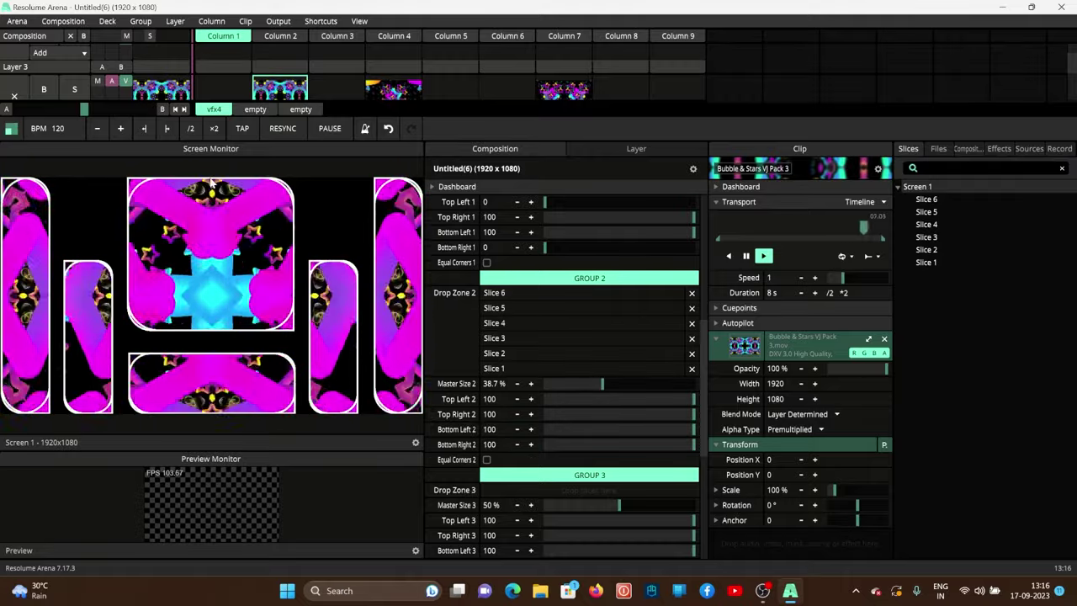
{"action": "mouse_move", "coordinate": [694, 429]}
{"action": "left_mouse_down"}
{"action": "mouse_move", "coordinate": [582, 432]}
{"action": "mouse_move", "coordinate": [632, 421]}
{"action": "mouse_move", "coordinate": [597, 429]}
{"action": "left_mouse_up"}
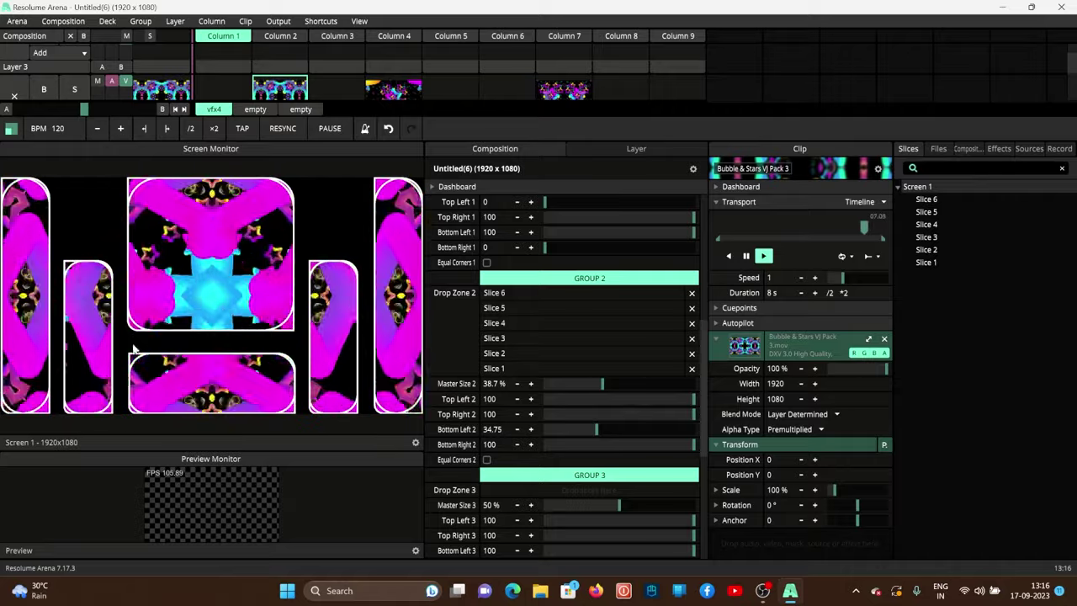
{"action": "left_click_drag", "start_coordinate": [596, 429], "coordinate": [586, 440]}
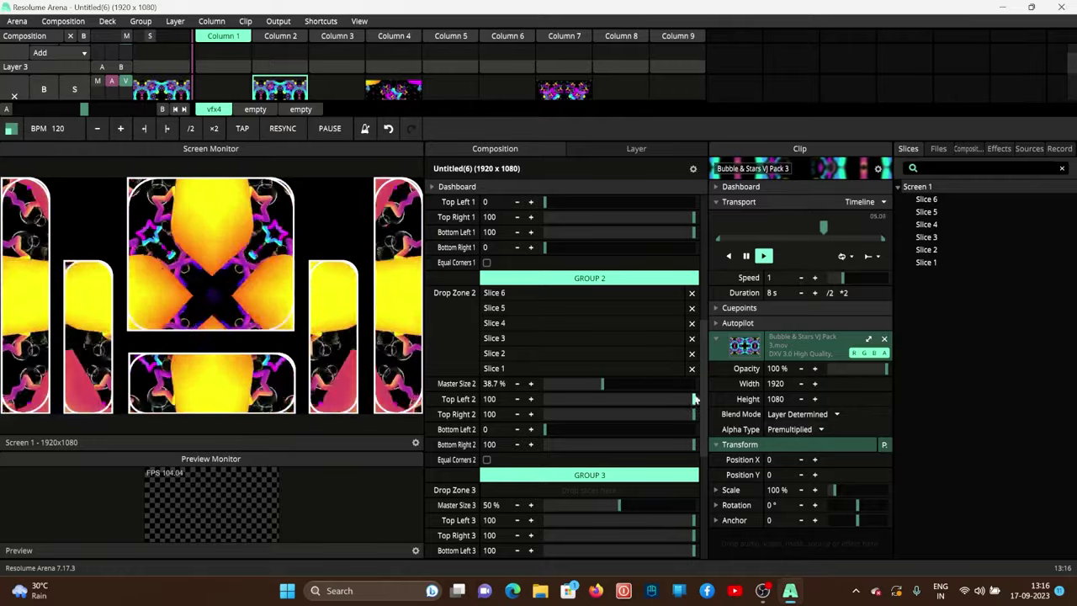
{"action": "left_click_drag", "start_coordinate": [698, 384], "coordinate": [704, 507]}
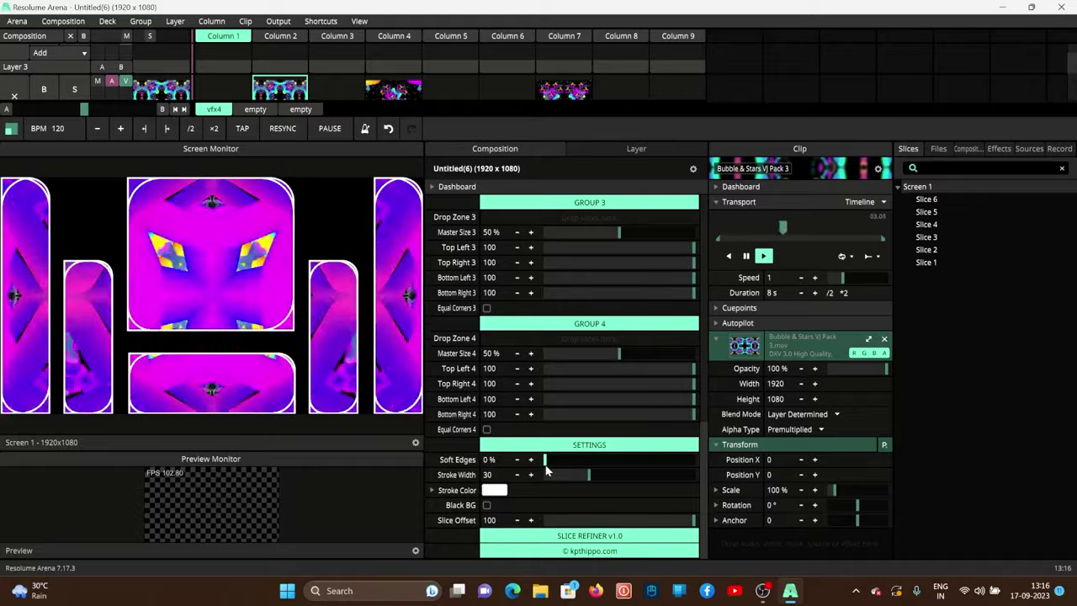
- Set Slice Refiner Soft Edges to 47.74% and Stroke Width to 47.18
{"action": "left_click_drag", "start_coordinate": [545, 460], "coordinate": [646, 474]}
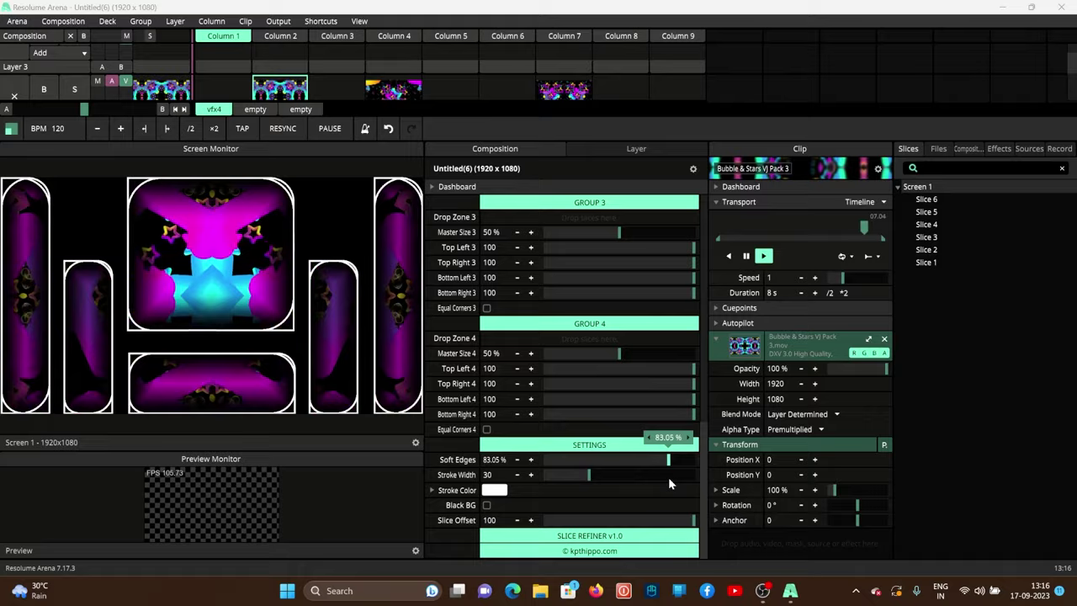
{"action": "mouse_move", "coordinate": [645, 474]}
{"action": "left_mouse_down"}
{"action": "mouse_move", "coordinate": [670, 483]}
{"action": "mouse_move", "coordinate": [617, 471]}
{"action": "left_mouse_up"}
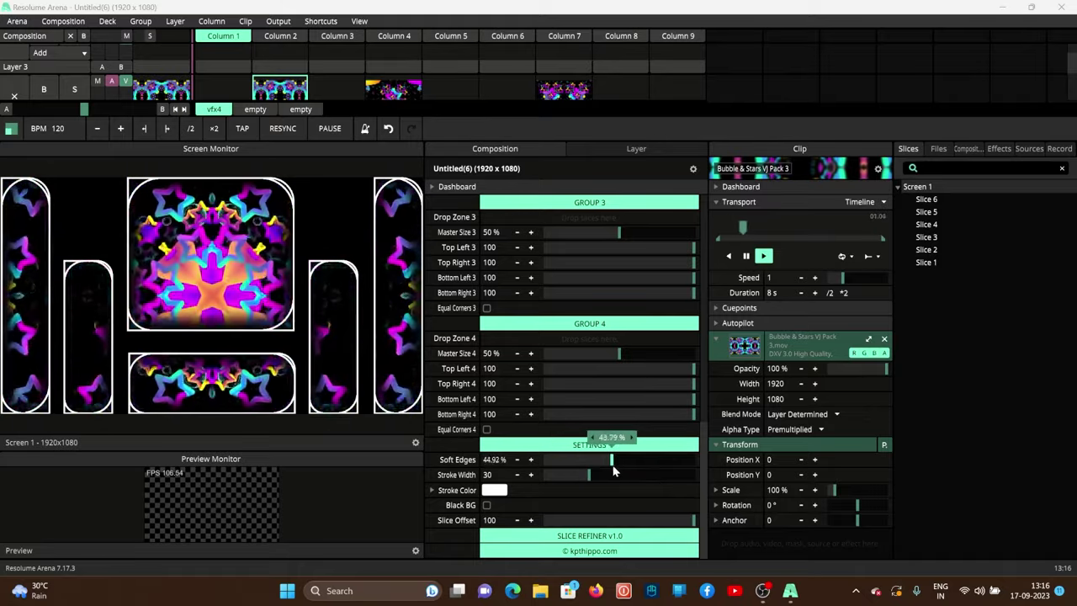
{"action": "mouse_move", "coordinate": [588, 474]}
{"action": "left_mouse_down"}
{"action": "mouse_move", "coordinate": [589, 489]}
{"action": "mouse_move", "coordinate": [633, 492]}
{"action": "mouse_move", "coordinate": [615, 485]}
{"action": "left_mouse_up"}
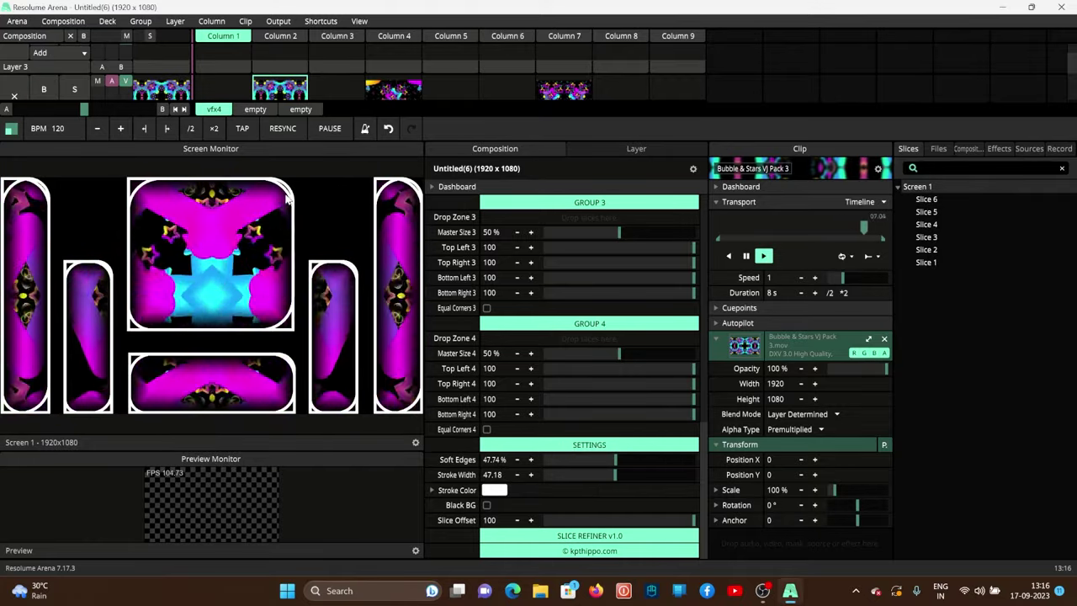
- Expand Stroke Color and try red, then cyan, for the slice outlines
{"action": "left_click", "coordinate": [494, 490]}
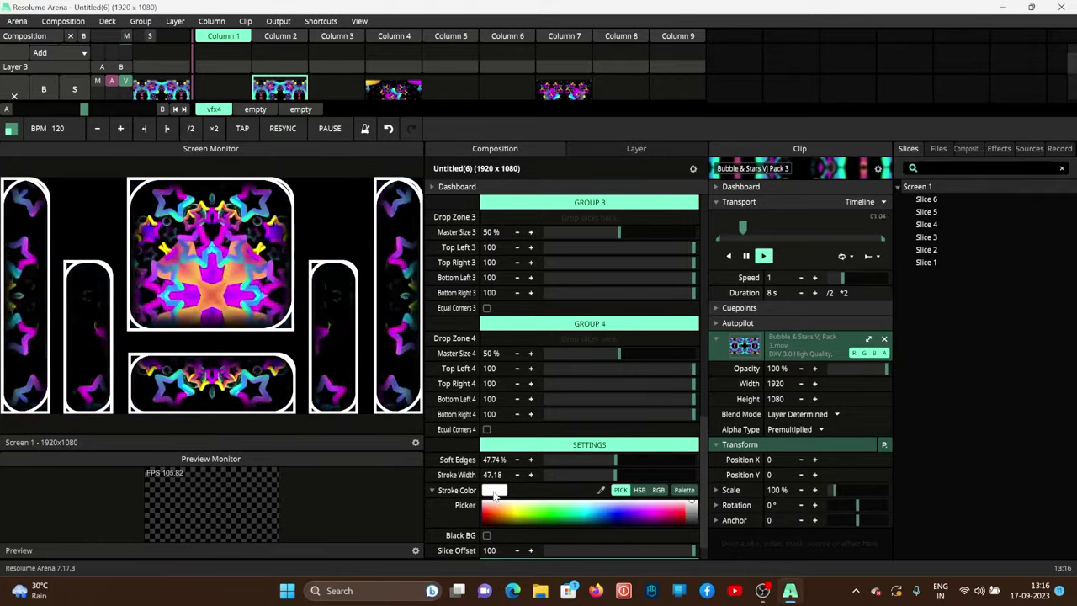
{"action": "left_click", "coordinate": [487, 513]}
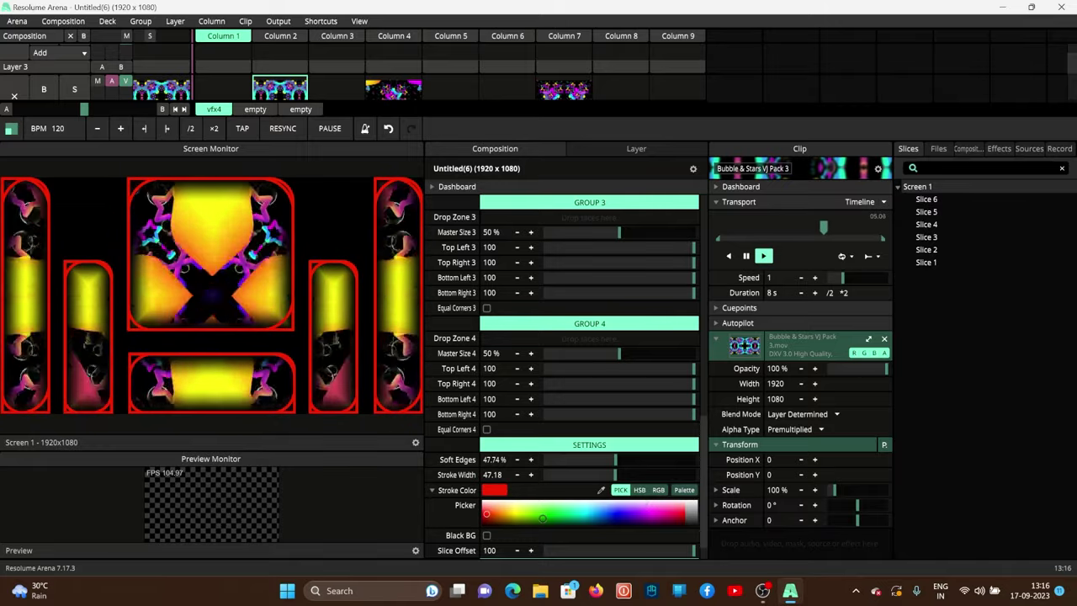
{"action": "left_click", "coordinate": [590, 514]}
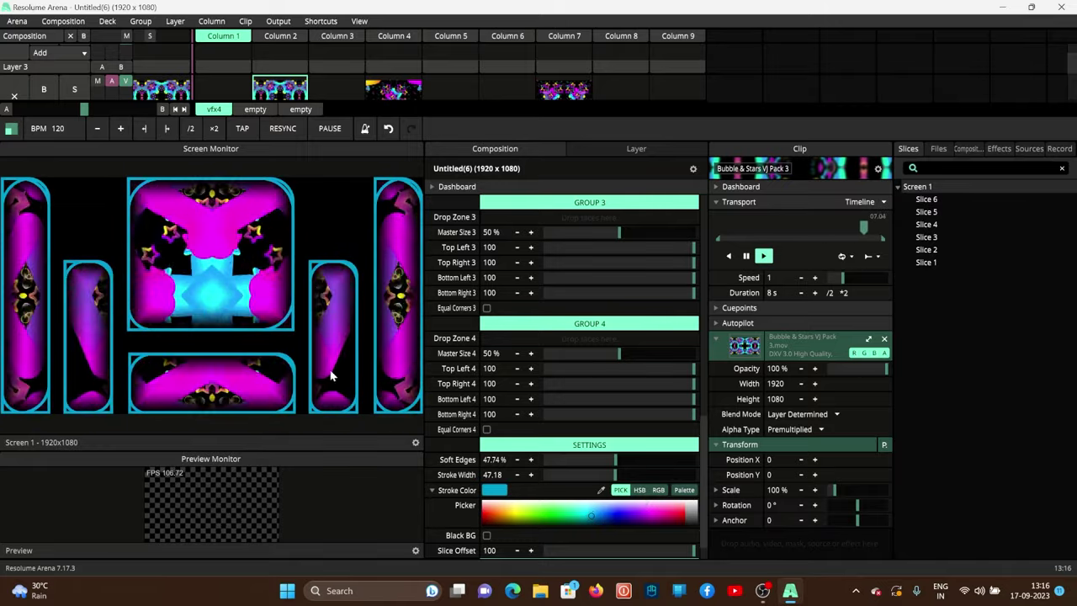
- Switch stroke colour to HSB and animate Hue on a Timeline at speed 7.89
{"action": "left_click", "coordinate": [639, 490]}
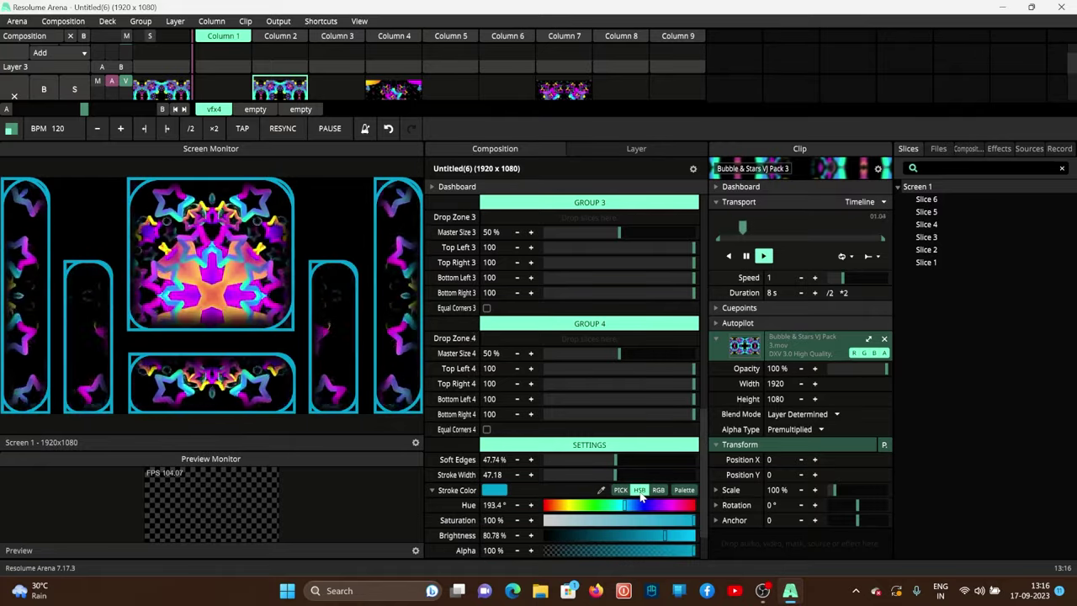
{"action": "left_click", "coordinate": [431, 505]}
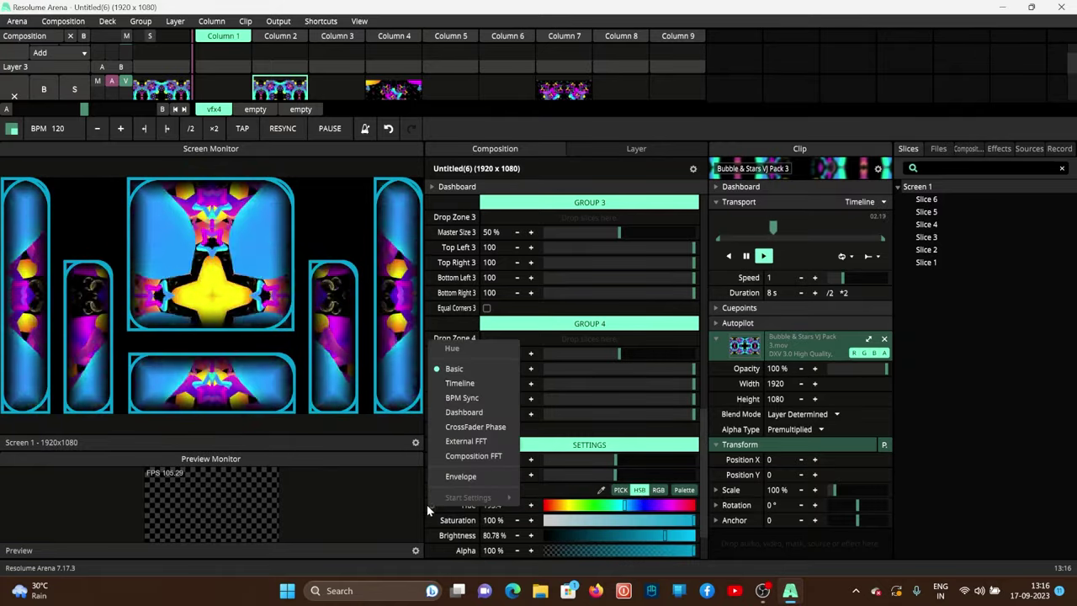
{"action": "left_click", "coordinate": [459, 381]}
{"action": "scroll", "coordinate": [455, 507], "scroll_direction": "down", "scroll_amount": 3}
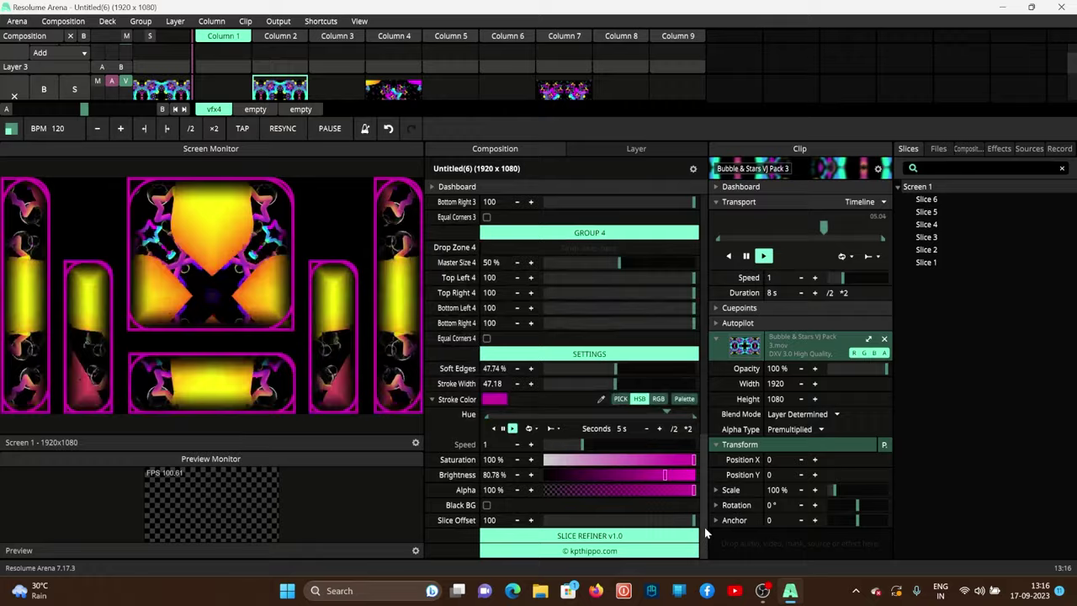
{"action": "left_click_drag", "start_coordinate": [581, 444], "coordinate": [675, 456]}
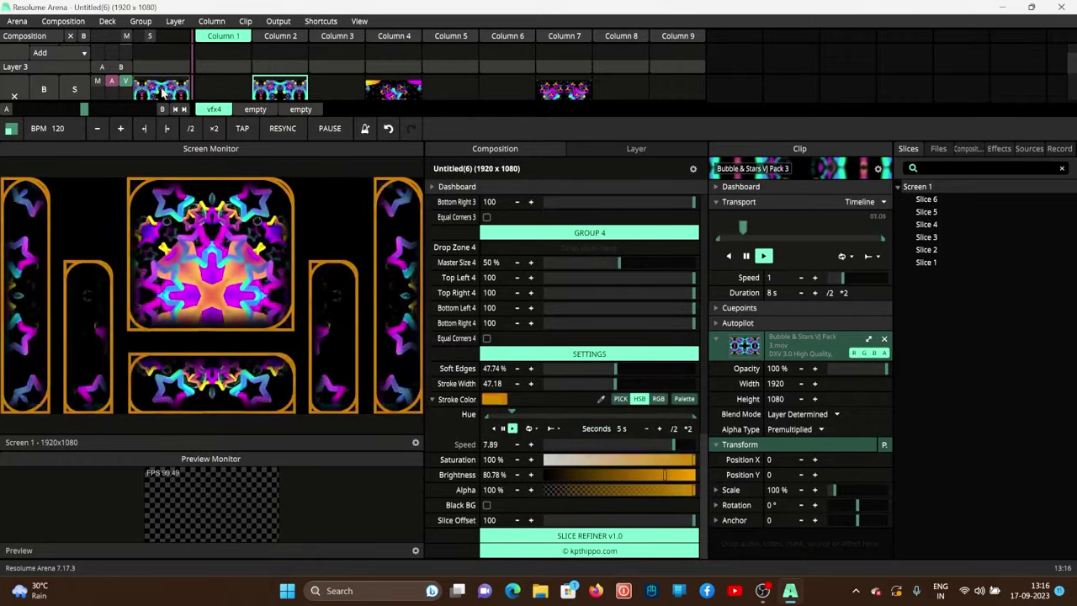
- Bypass Layer 3's video and scroll the Composition panel back to the top
{"action": "left_click", "coordinate": [126, 81]}
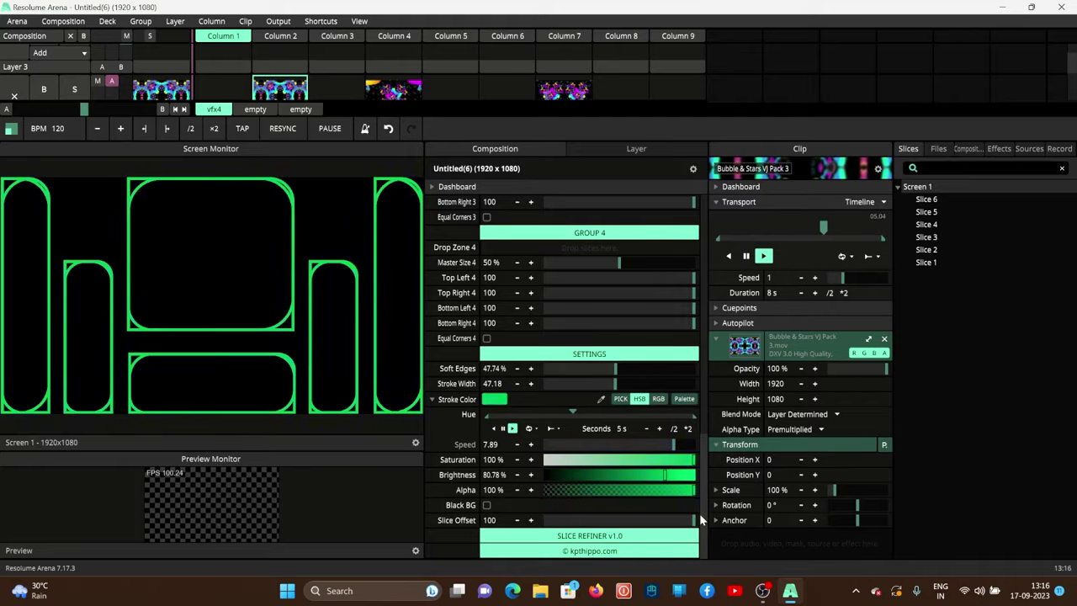
{"action": "left_click_drag", "start_coordinate": [701, 514], "coordinate": [699, 476]}
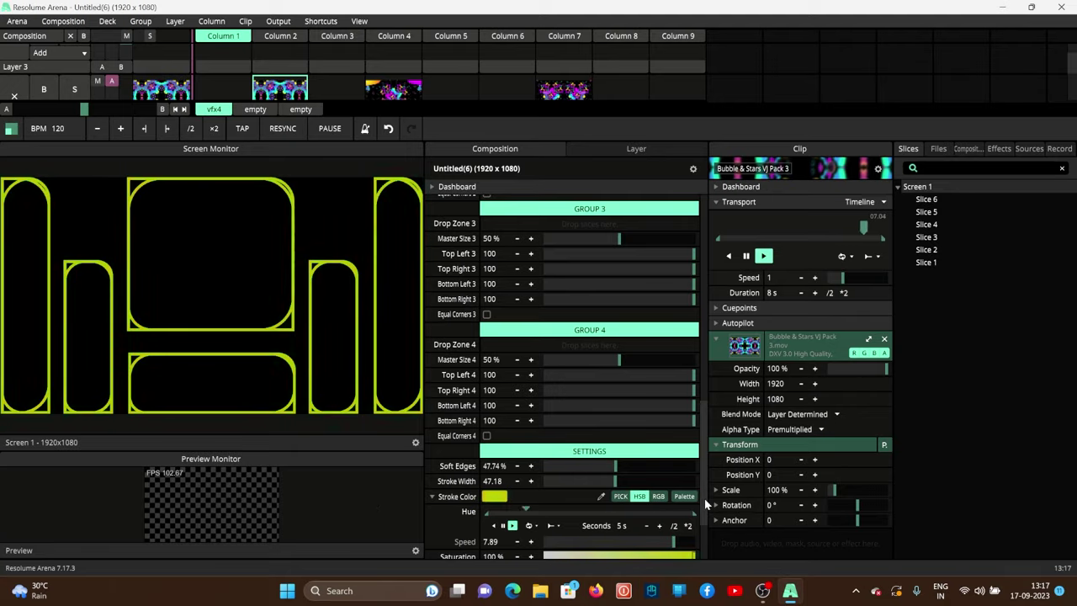
{"action": "left_click_drag", "start_coordinate": [705, 503], "coordinate": [706, 262]}
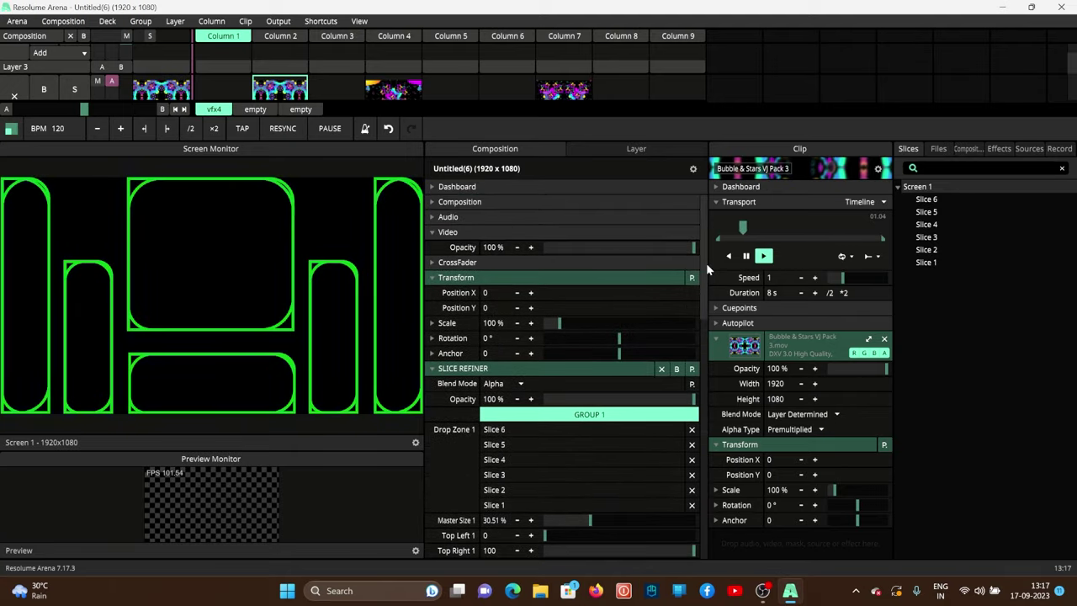